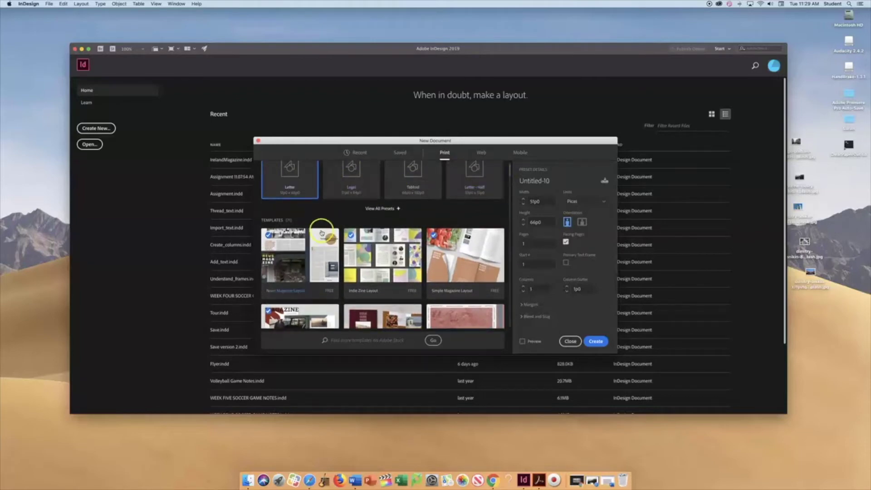
Create a document from the News Magazine Layout template and dismiss the missing fonts notice.
left_click(299, 262)
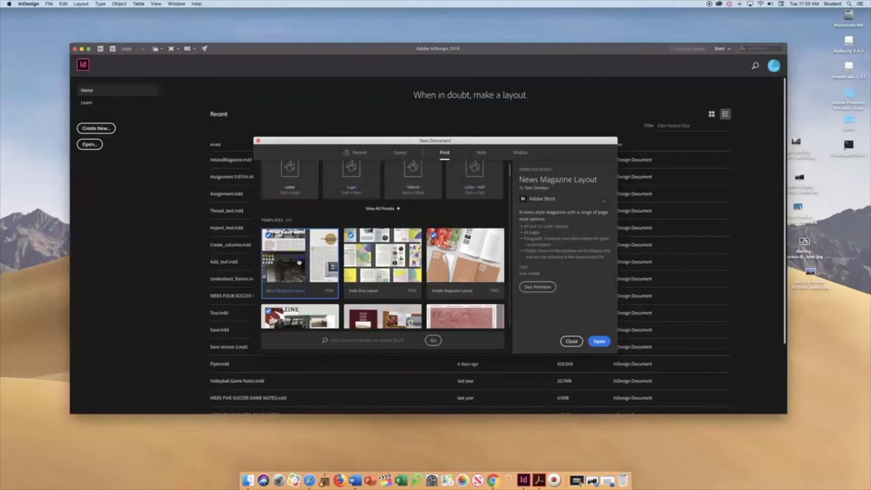
left_click(599, 341)
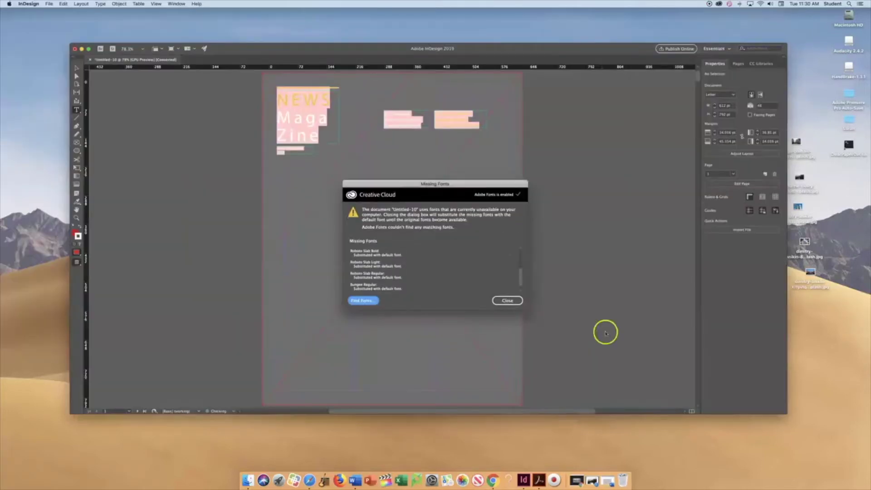
left_click_drag(402, 175, 348, 177)
mouse_move(521, 281)
left_mouse_down()
mouse_move(521, 261)
mouse_move(521, 293)
left_mouse_up()
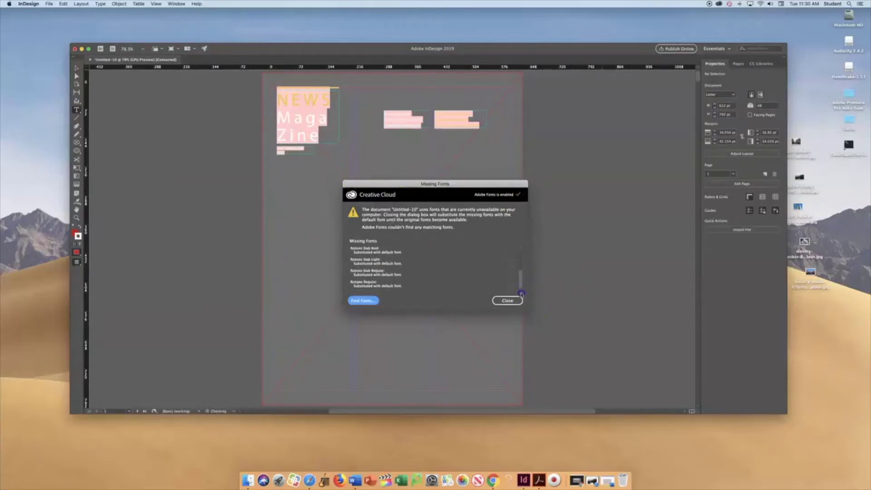
left_click(521, 297)
left_click(520, 300)
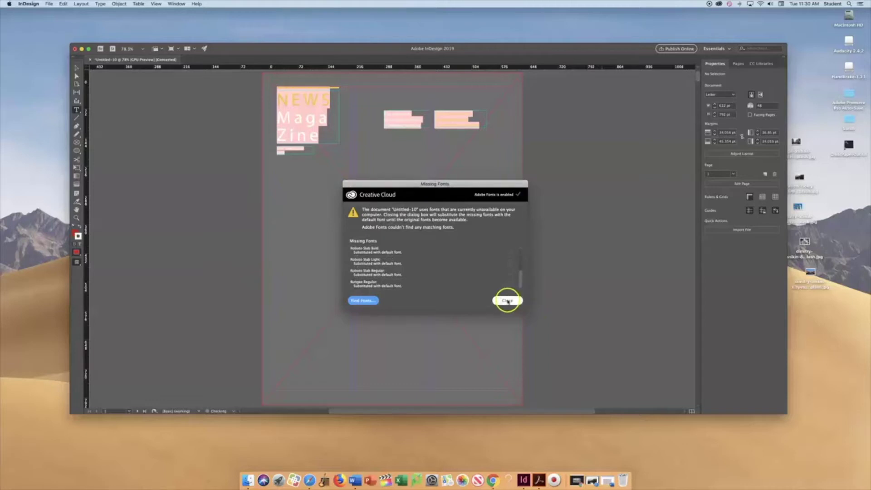
left_click(522, 210)
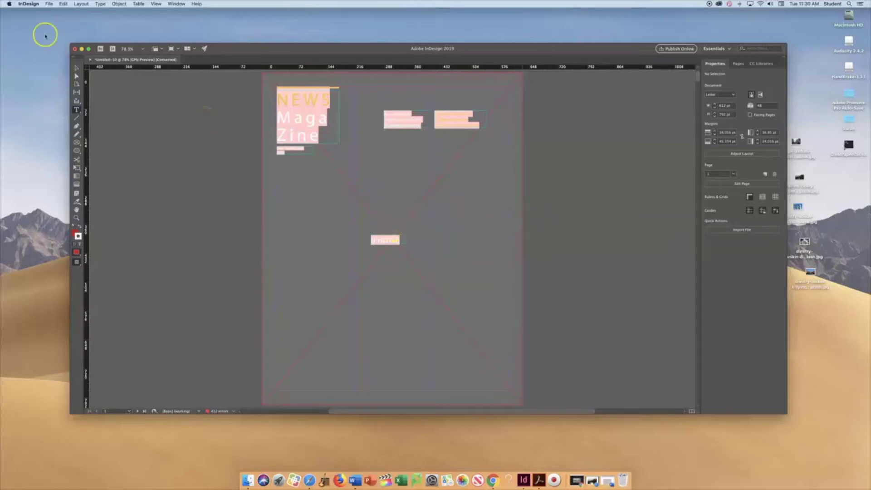
Save the document as IrelandMagazine on the Desktop in InDesign CC 2019 format.
left_click(49, 4)
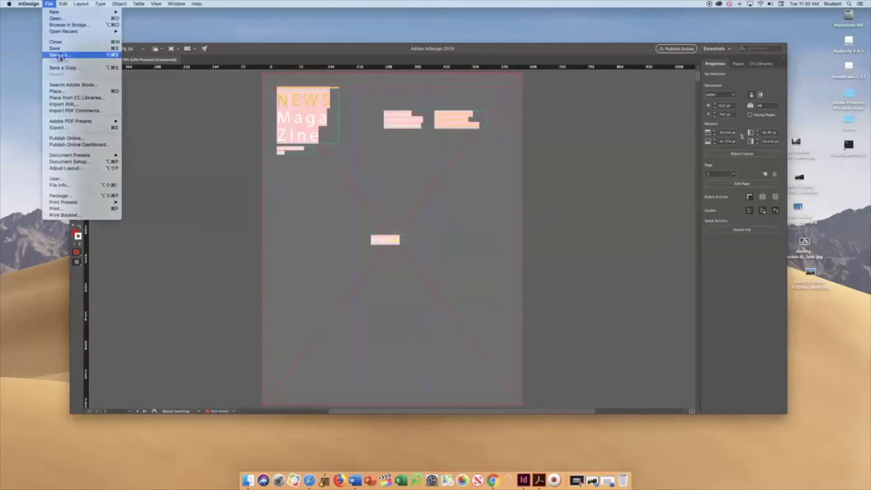
left_click(60, 55)
type("Ne")
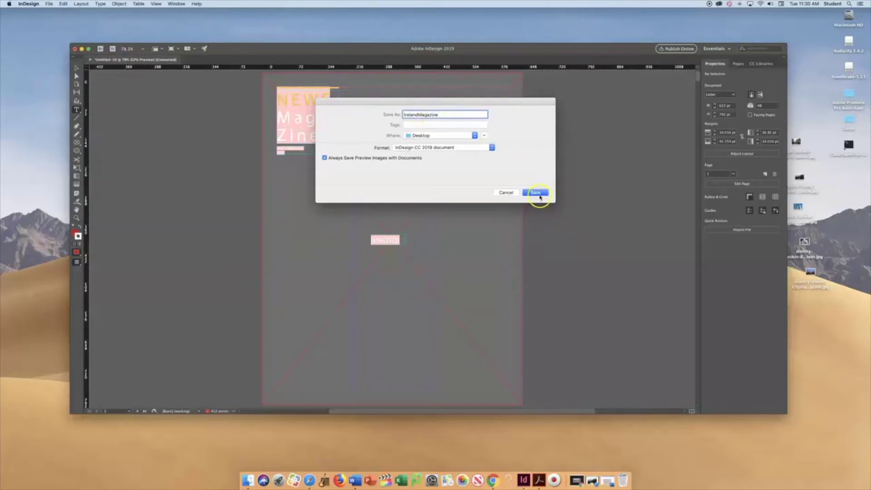
left_click(535, 193)
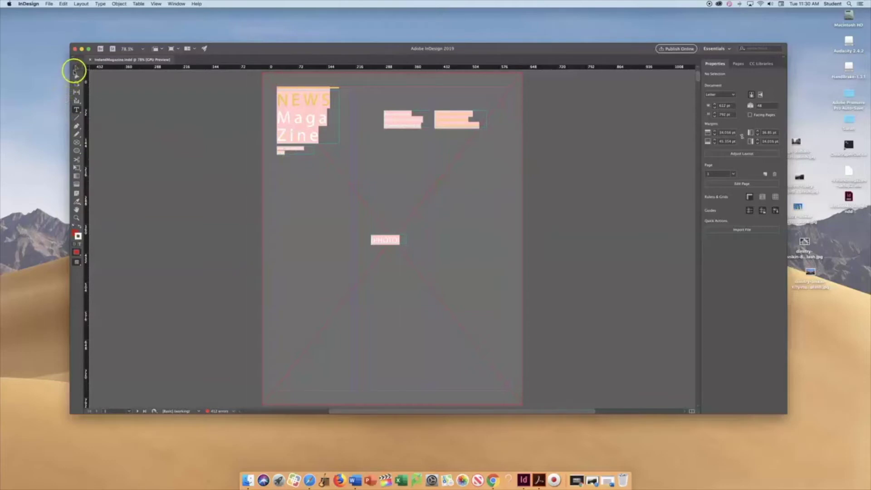
left_click(76, 69)
left_click(77, 109)
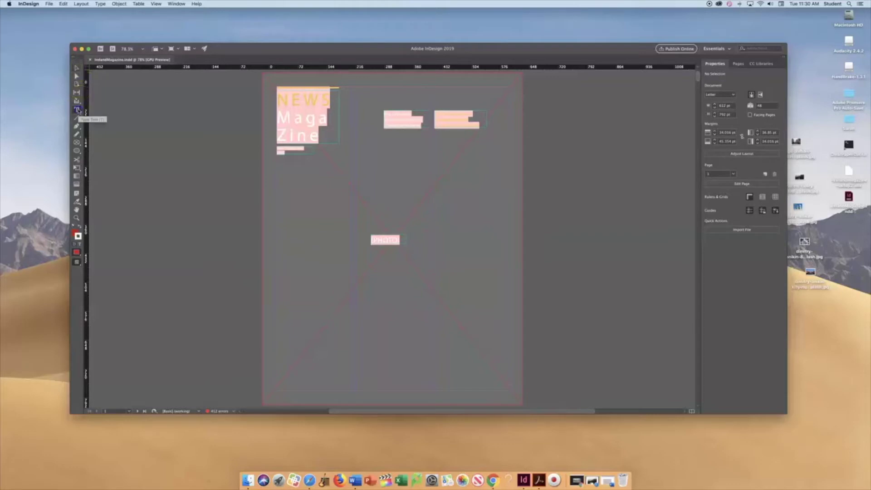
left_click(76, 209)
left_click(77, 218)
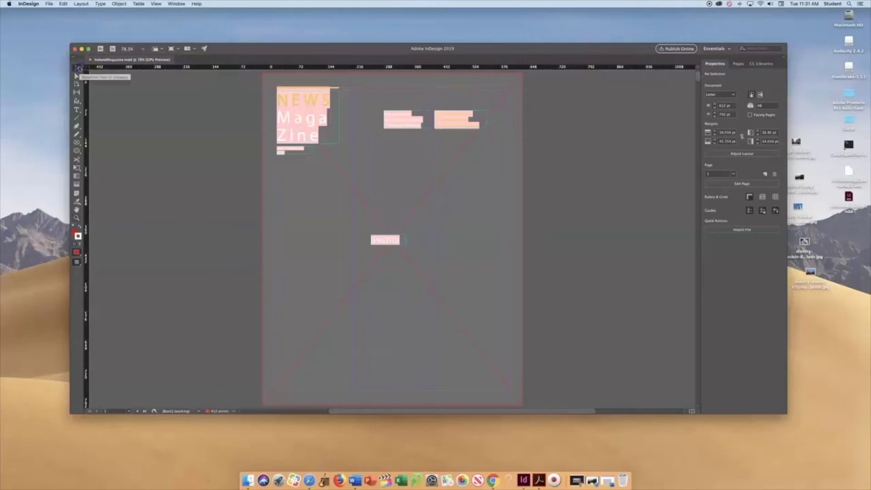
Replace the word NEWS in the cover title with Ireland and widen the title frame to about 200 pt so it fits one line.
double_click(289, 119)
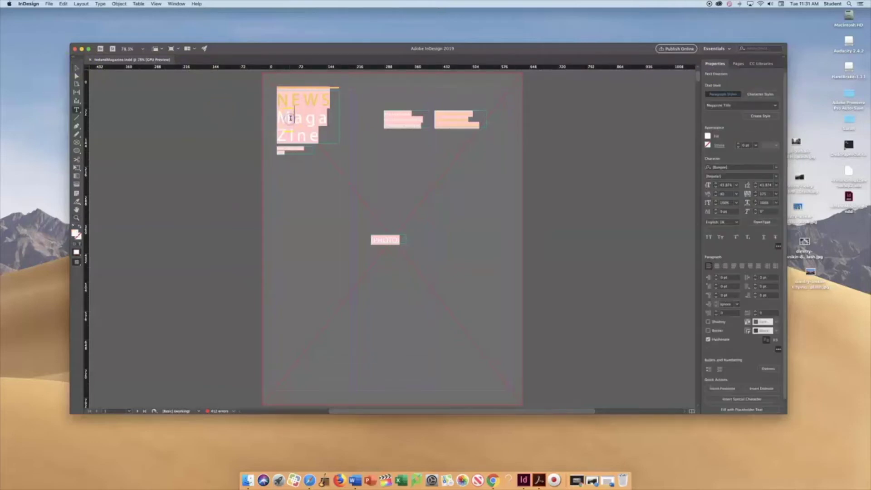
left_click_drag(333, 97, 283, 99)
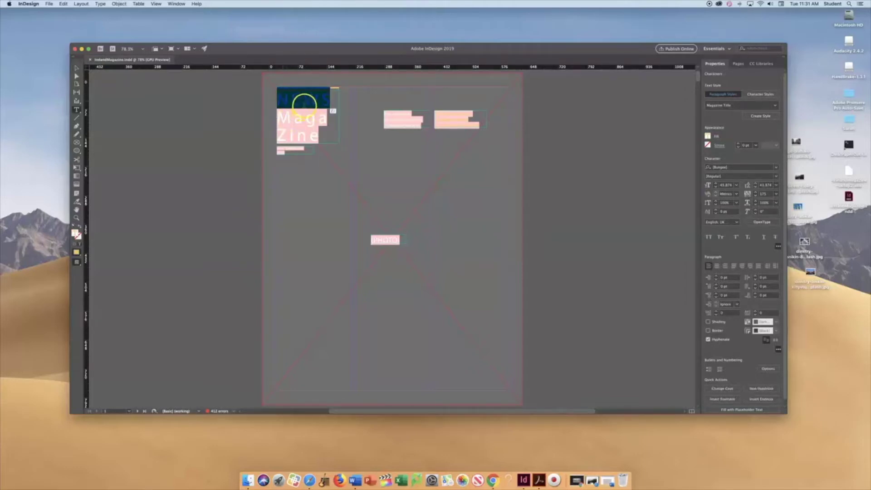
type("Ireland")
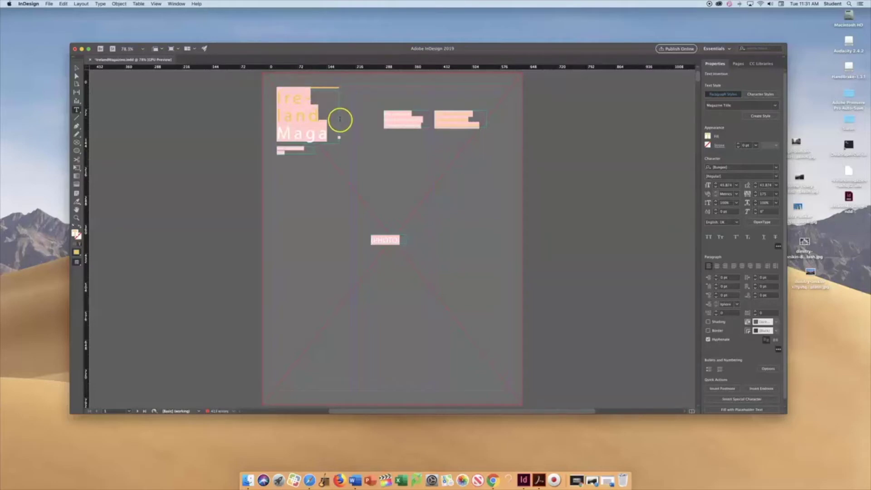
left_click(76, 69)
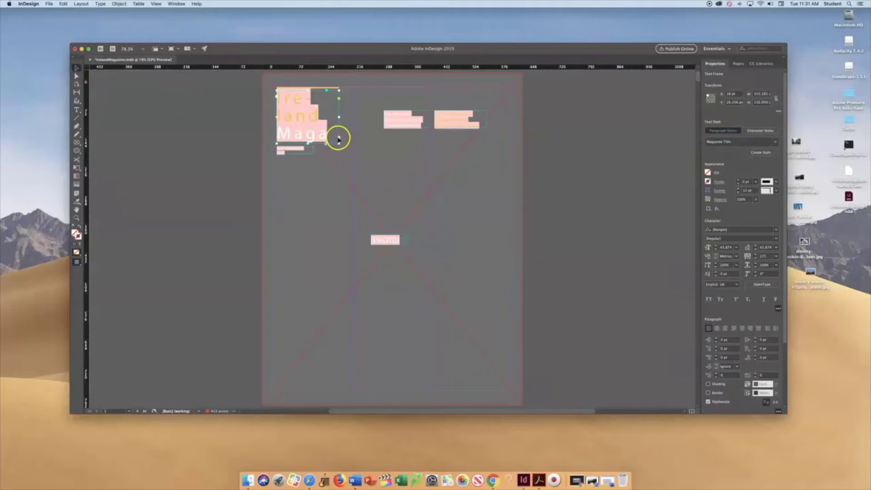
left_click_drag(339, 117, 358, 118)
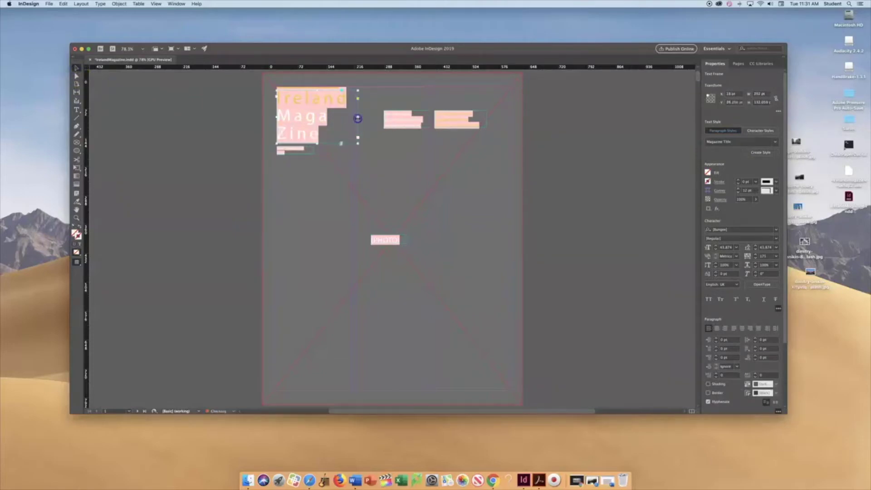
left_click(289, 99)
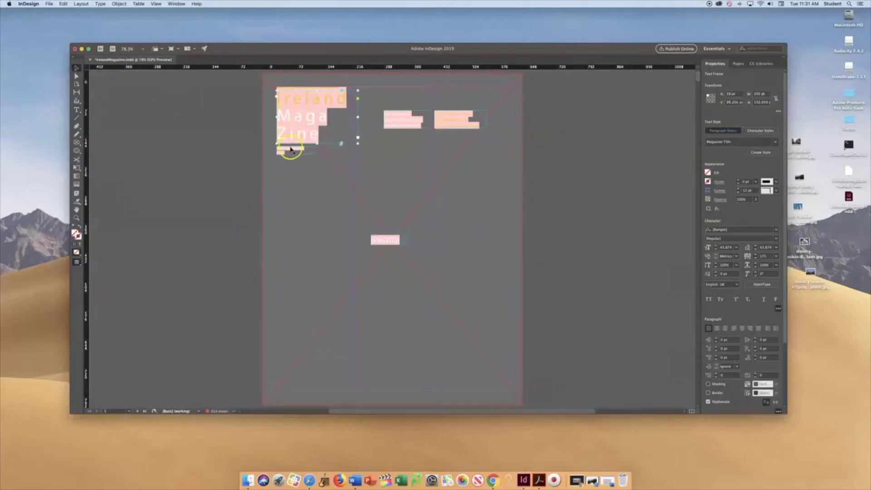
Examine the small issue and price line beneath the cover title up close.
left_click(76, 218)
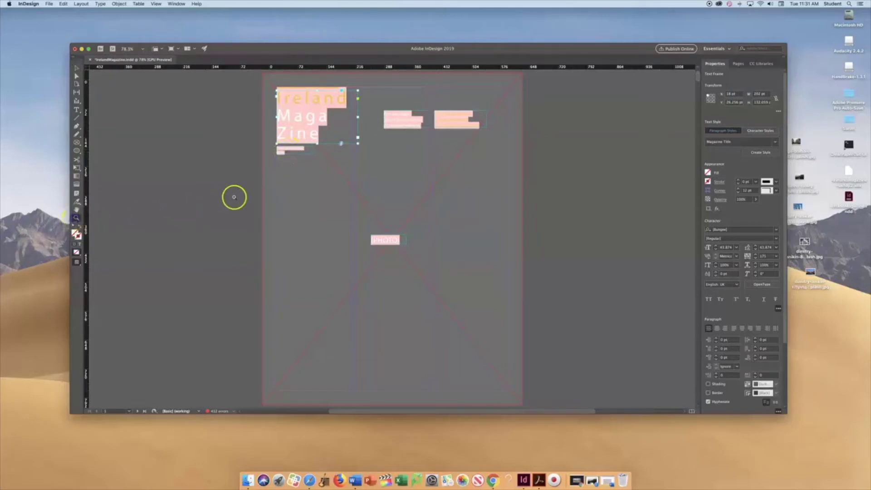
left_click(299, 153)
left_click(405, 214, "alt")
left_click(418, 249, "alt")
left_click(172, 120, "alt")
left_click(77, 67)
left_click(340, 228)
double_click(350, 228)
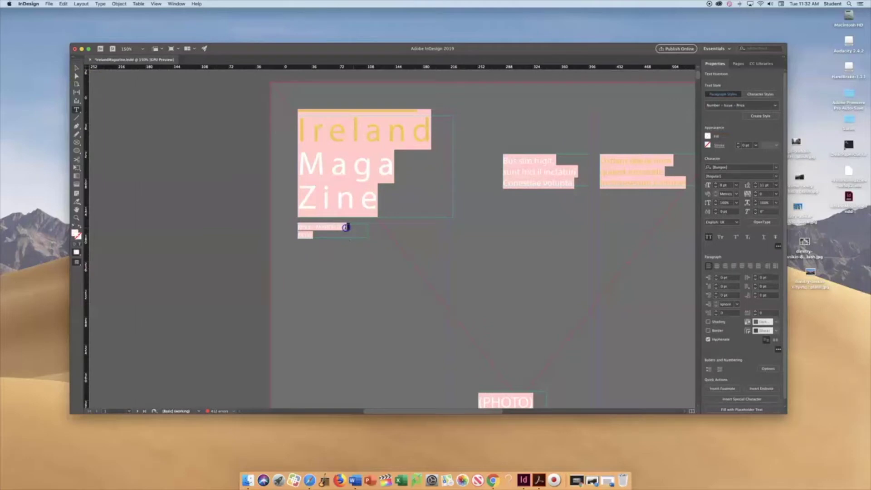
left_click(307, 228)
left_click_drag(307, 228, 309, 228)
Delete the two placeholder text blocks beside the cover title and the PHOTO label in the middle of the cover.
left_click(75, 68)
left_click(515, 137)
left_click(530, 161)
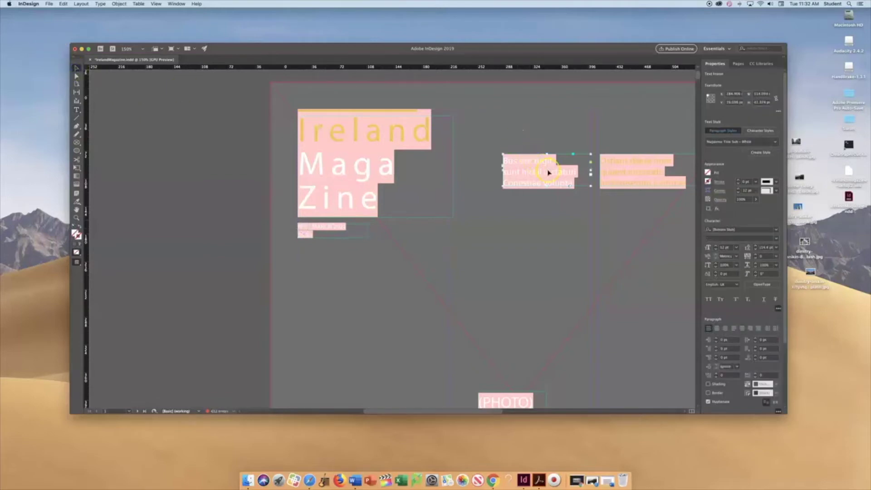
left_click(605, 176)
left_click(589, 198)
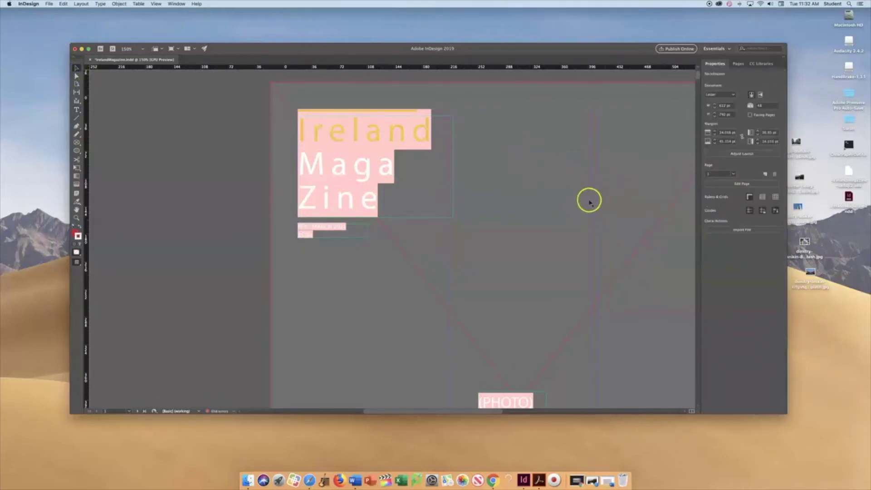
left_click(489, 404)
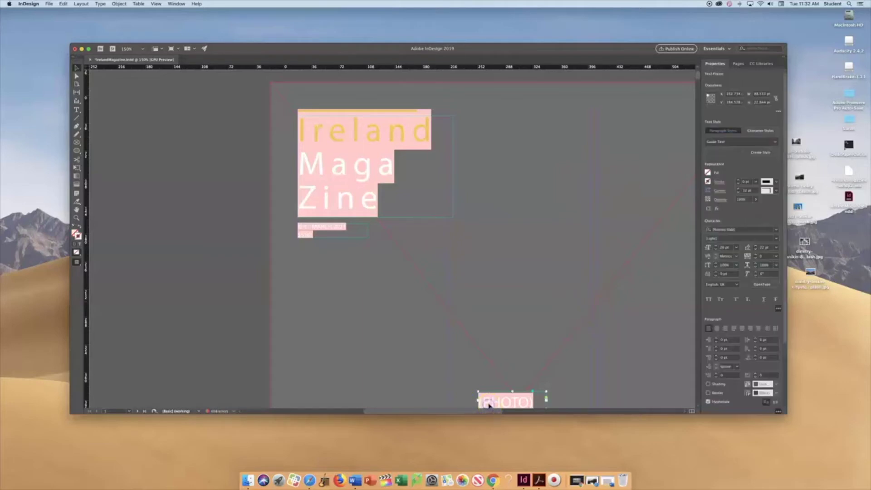
key("Delete")
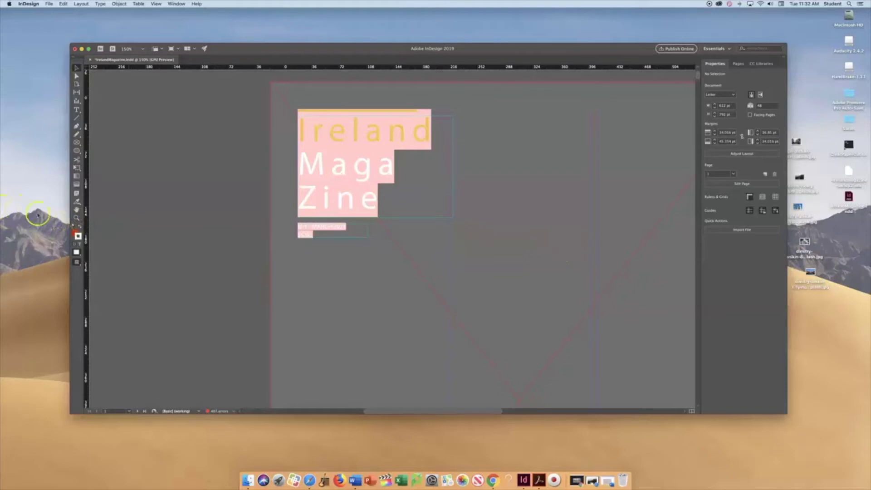
Place the green mountain landscape photo from the desktop into the cover's full-page picture frame.
left_click(77, 217)
left_click(539, 282, "alt")
left_click(539, 283, "alt")
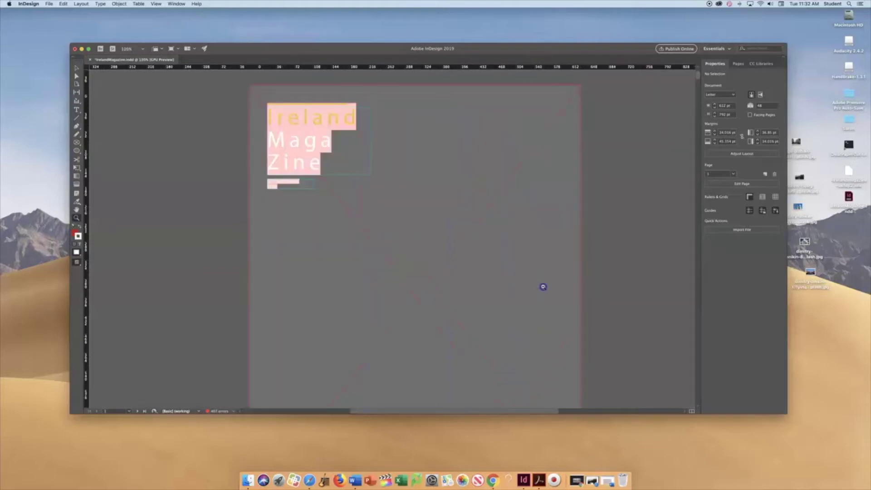
left_click(542, 286, "alt")
left_click(323, 280, "alt")
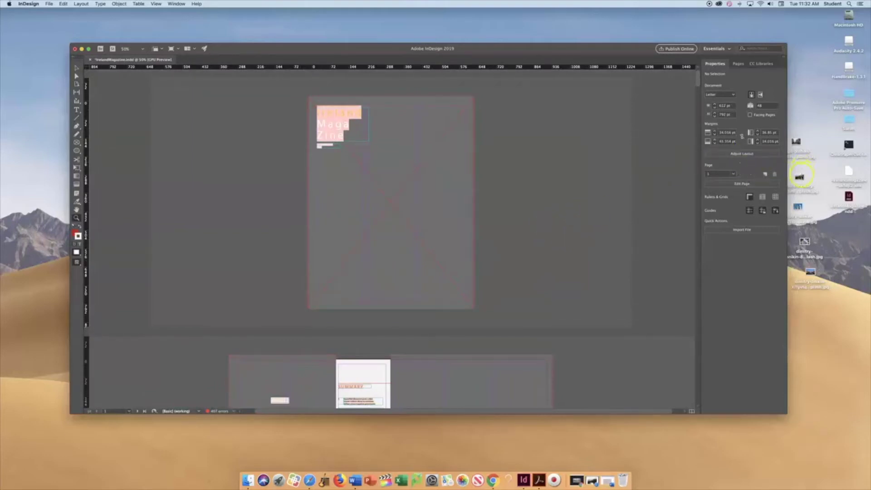
left_click_drag(800, 176, 398, 185)
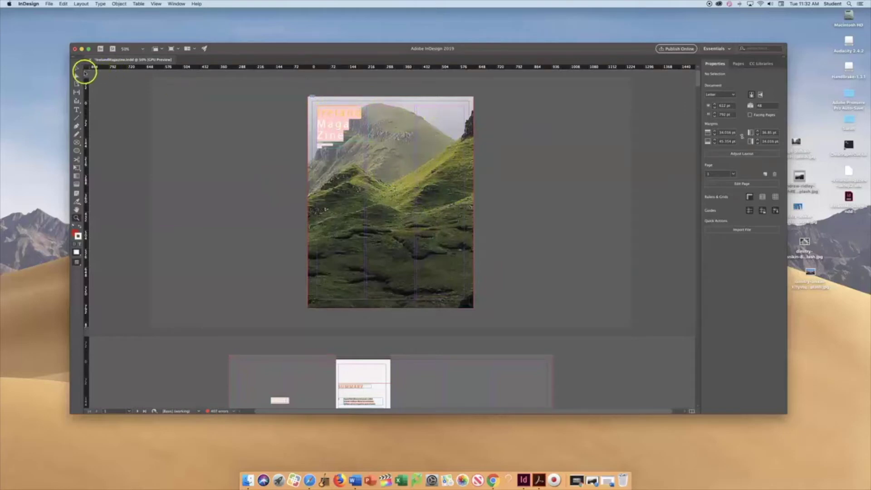
Reposition the landscape photo within the cover's picture frame.
left_click(77, 70)
left_click(332, 191)
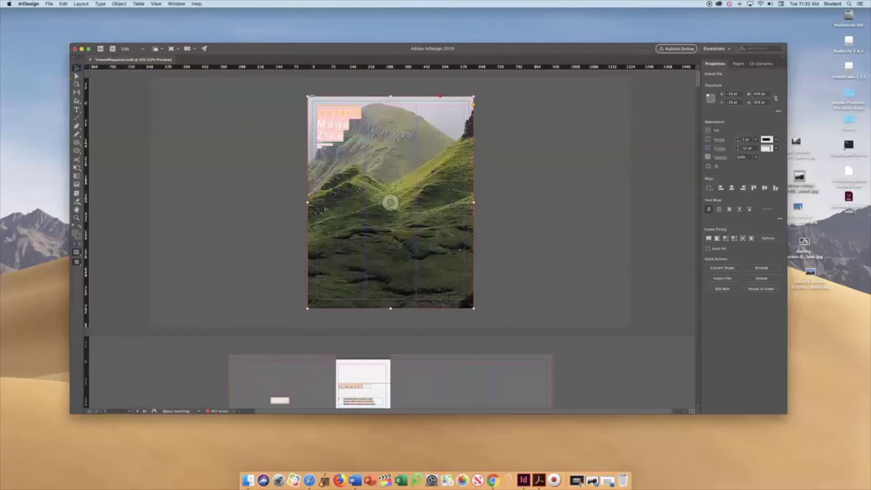
left_click(391, 203)
left_click_drag(393, 208, 411, 217)
double_click(391, 202)
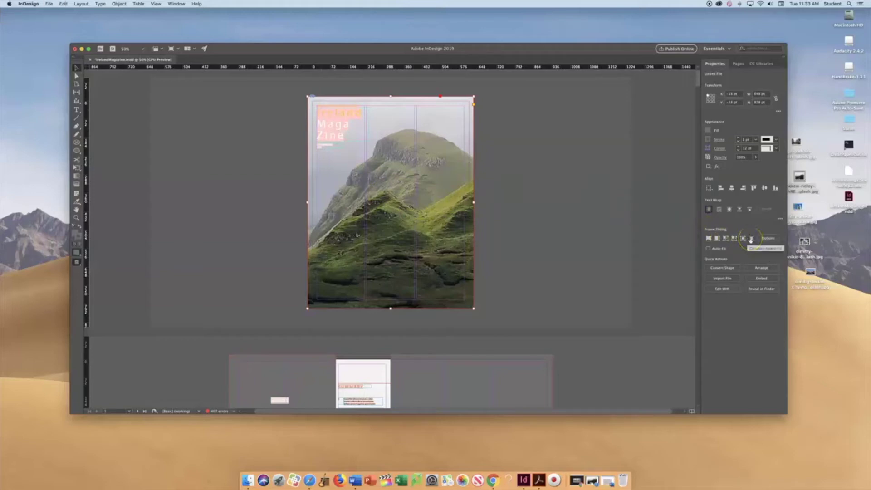
Fit the landscape photo to the cover frame with Content-Aware Fit.
left_click(751, 239)
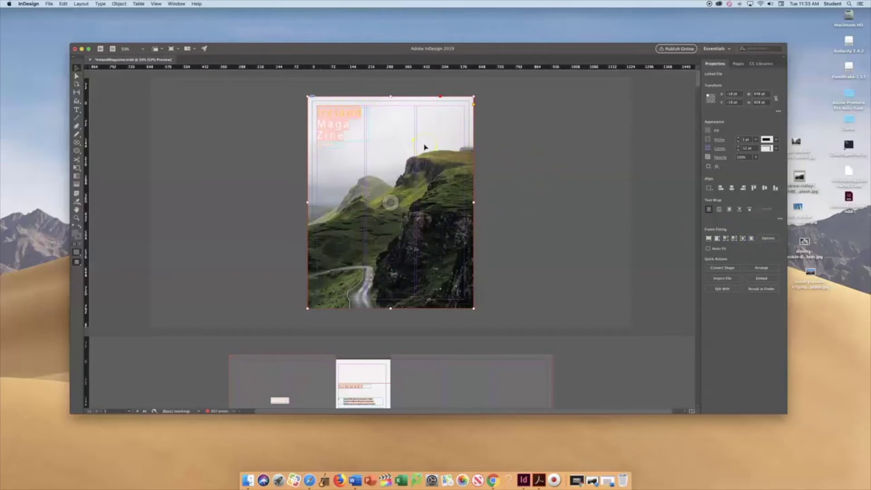
left_click_drag(388, 196, 388, 198)
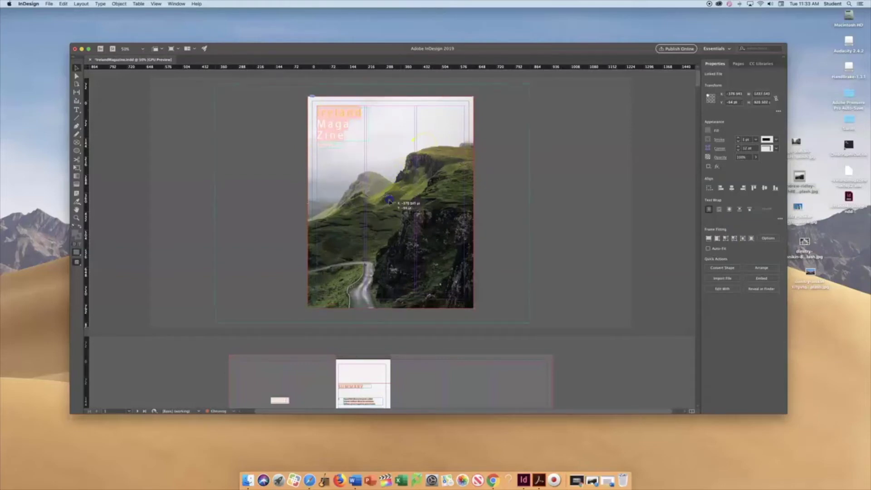
left_click(388, 195)
left_click(163, 140)
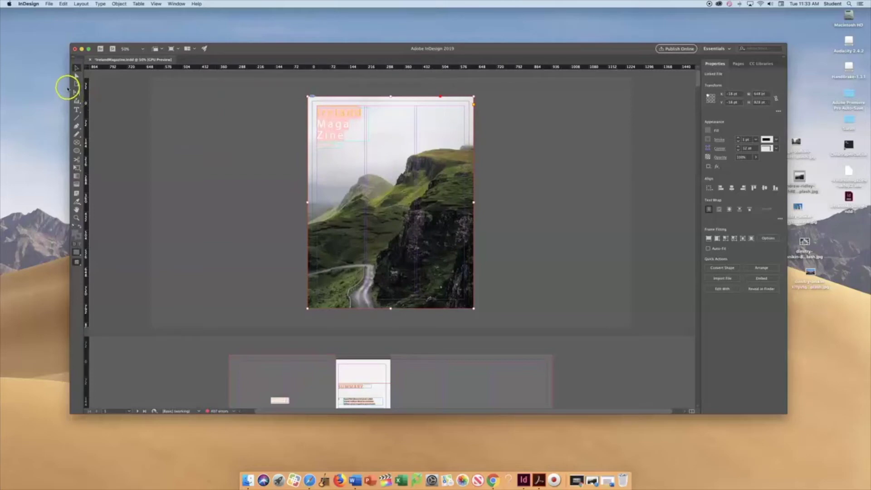
Copy the photo attribution line from the Unsplash page in Safari and paste it into a new text frame near the InDesign cover's lower-right corner.
left_click(76, 110)
left_click_drag(388, 287, 479, 304)
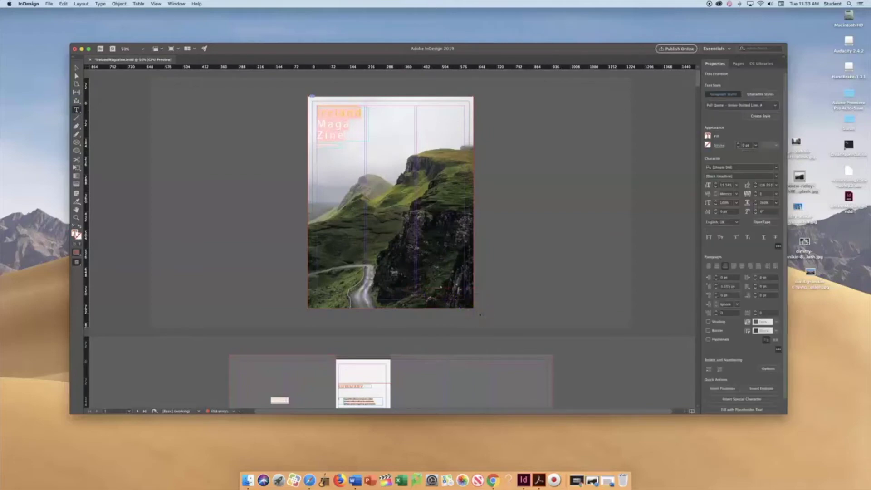
left_click(309, 480)
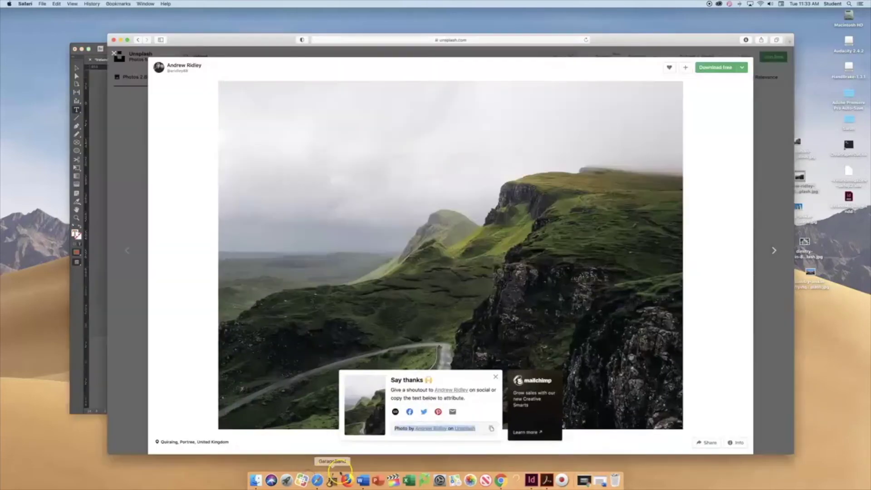
right_click(402, 428)
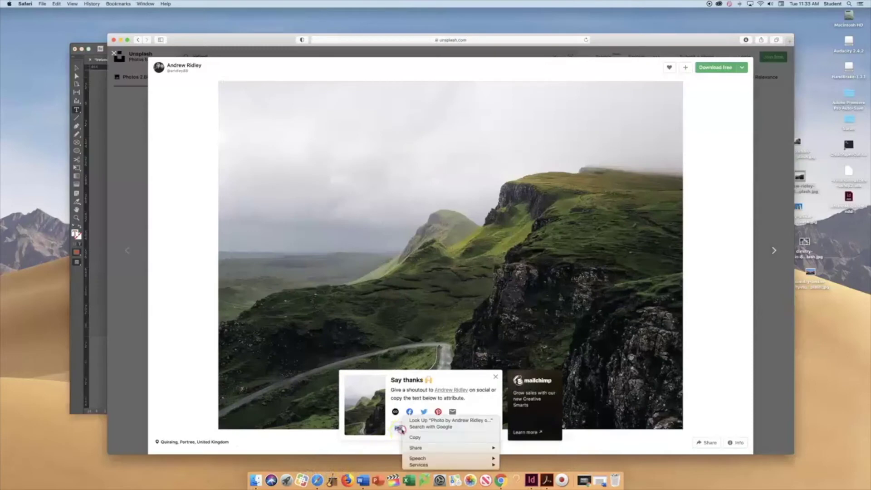
left_click(404, 437)
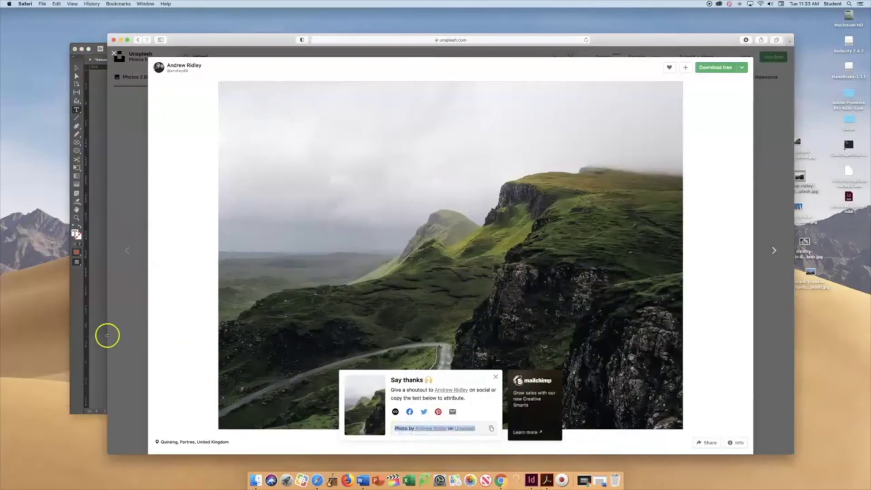
left_click(106, 336)
right_click(434, 278)
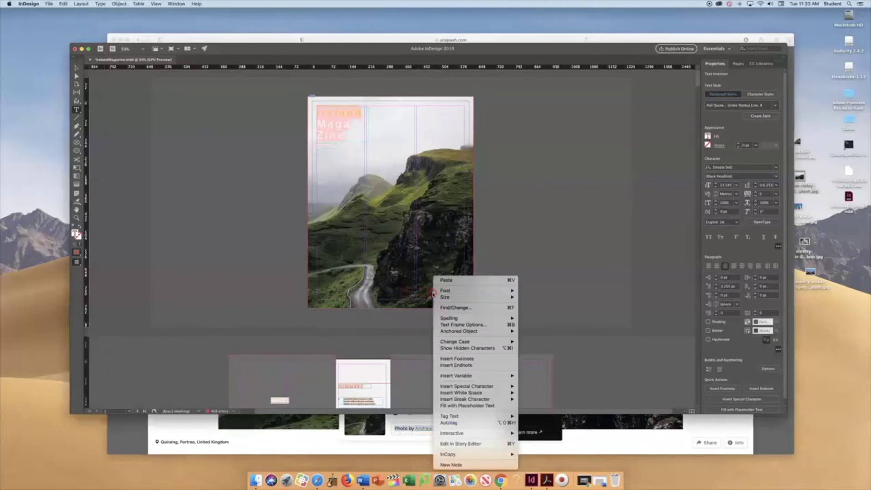
left_click(440, 280)
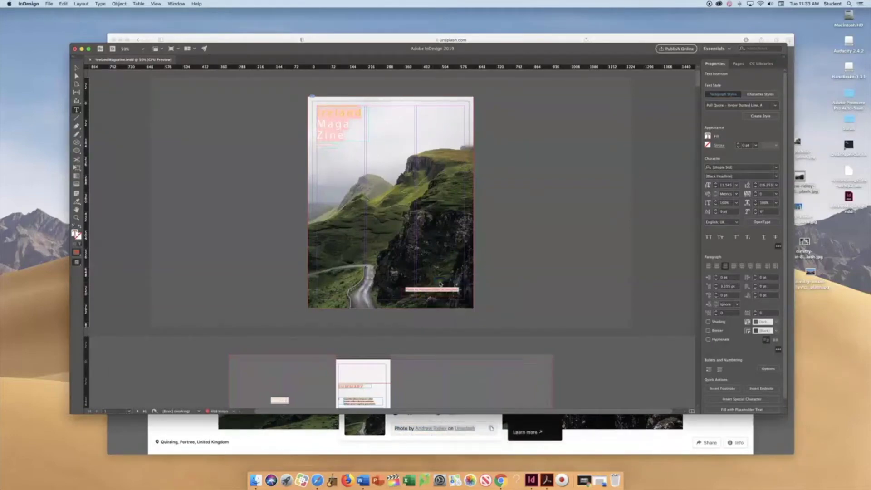
Try the Byline – Centered paragraph style on the cover's photo credit and undo it.
left_click(441, 285)
left_click(743, 105)
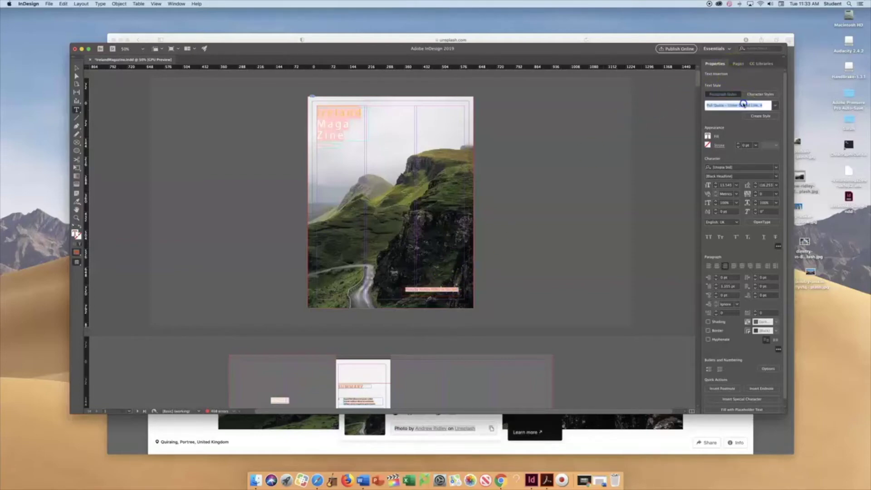
left_click(773, 105)
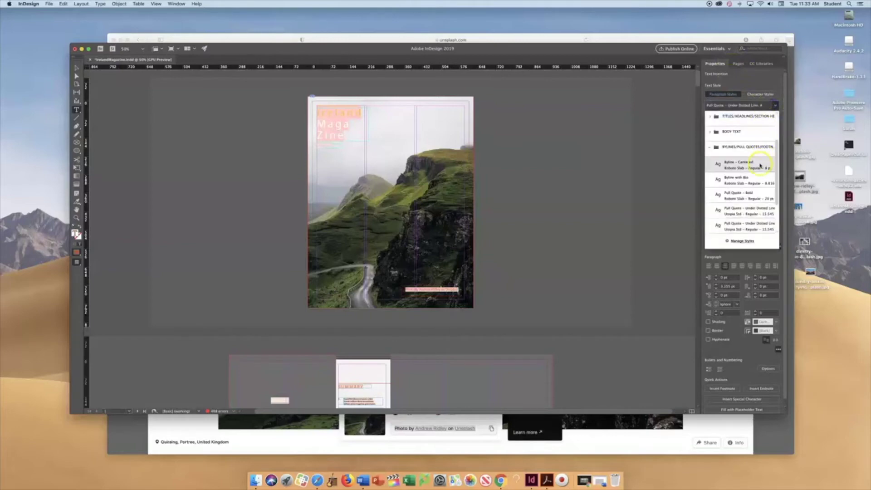
left_click(759, 165)
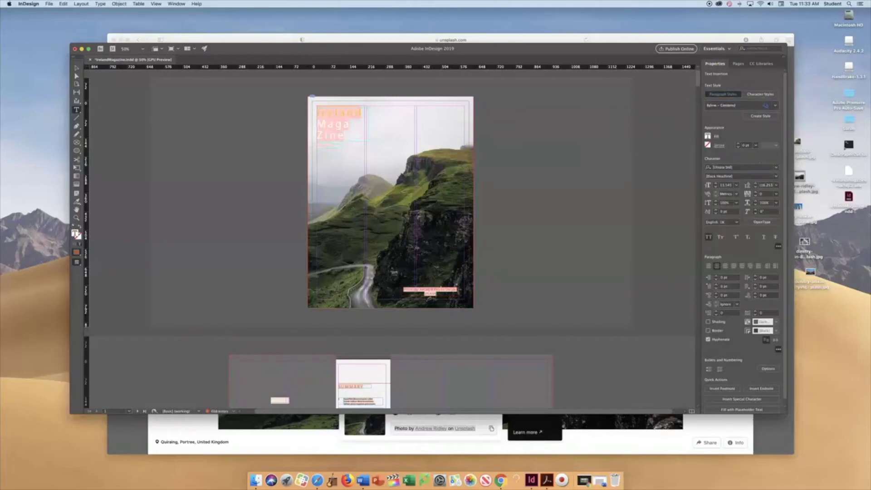
left_click(63, 3)
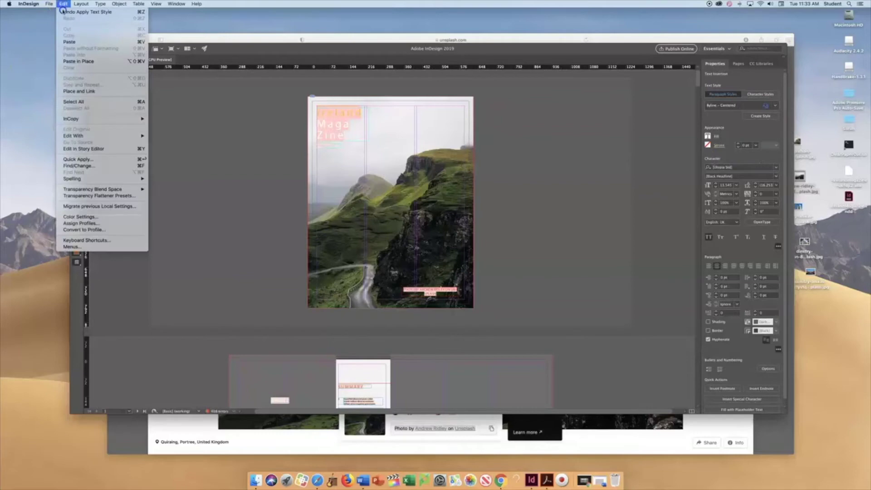
left_click(93, 12)
left_click(210, 145)
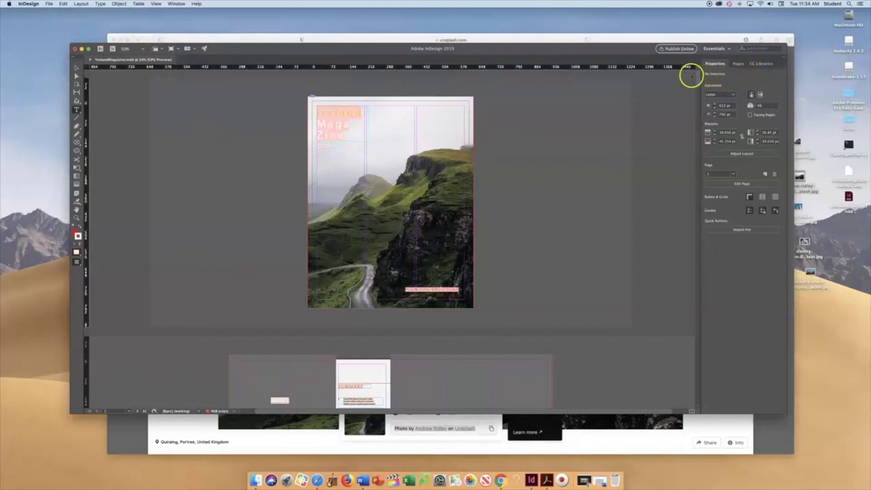
Delete the three placeholder photo labels from the picture frames on page 2.
left_click_drag(696, 76, 696, 87)
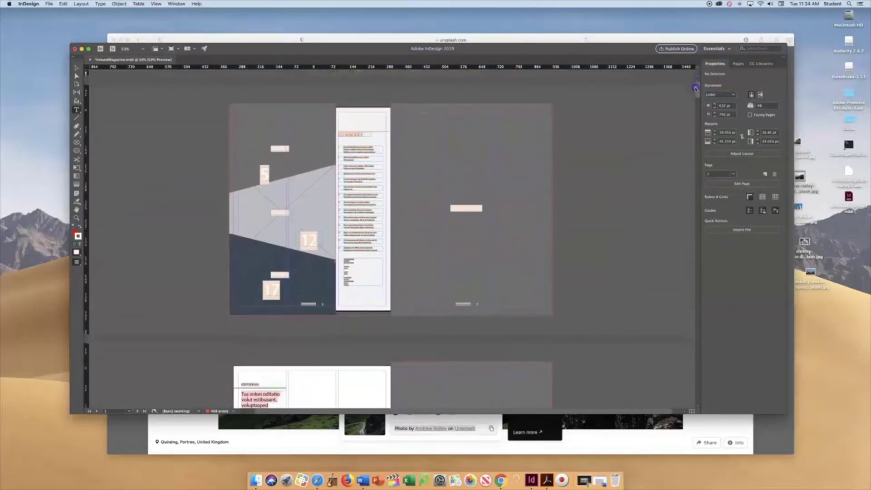
left_click(76, 67)
left_click(290, 149)
left_click_drag(292, 149, 280, 267)
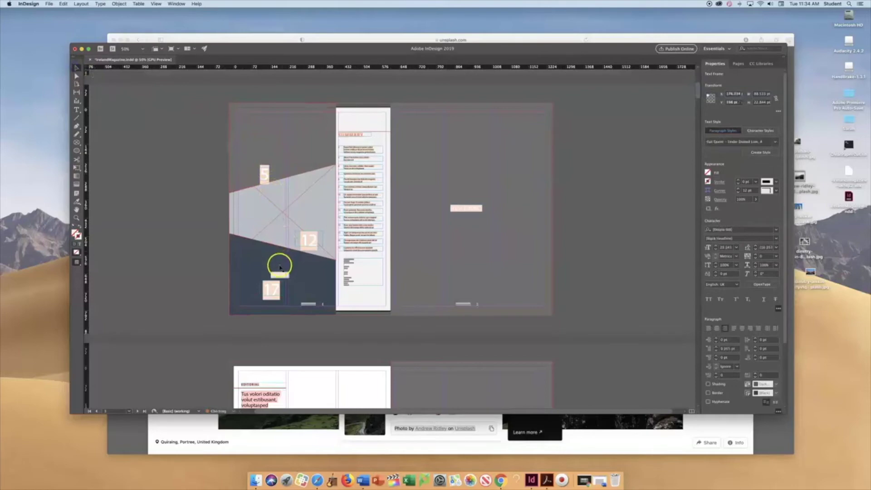
left_click(298, 285)
left_click(313, 289)
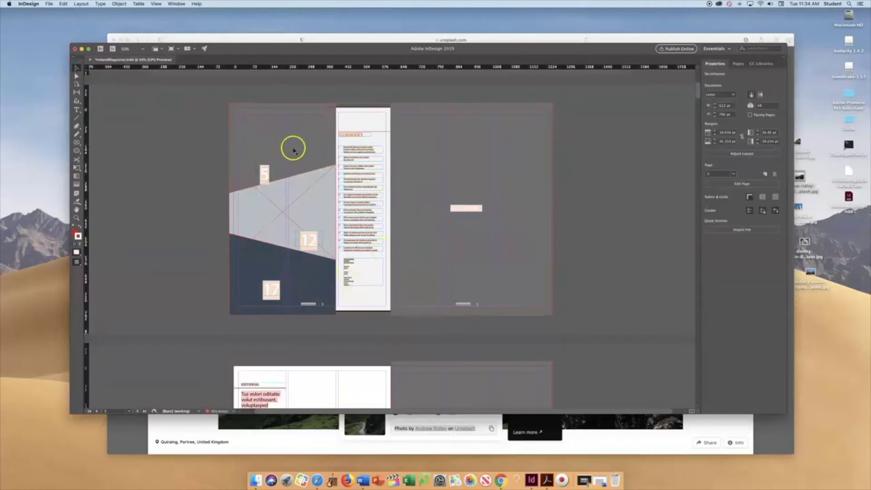
Place the domed building photo in page 2's upper frame and the street photo in its lower frame, fitting both with Content-Aware Fit.
left_click_drag(805, 241, 287, 138)
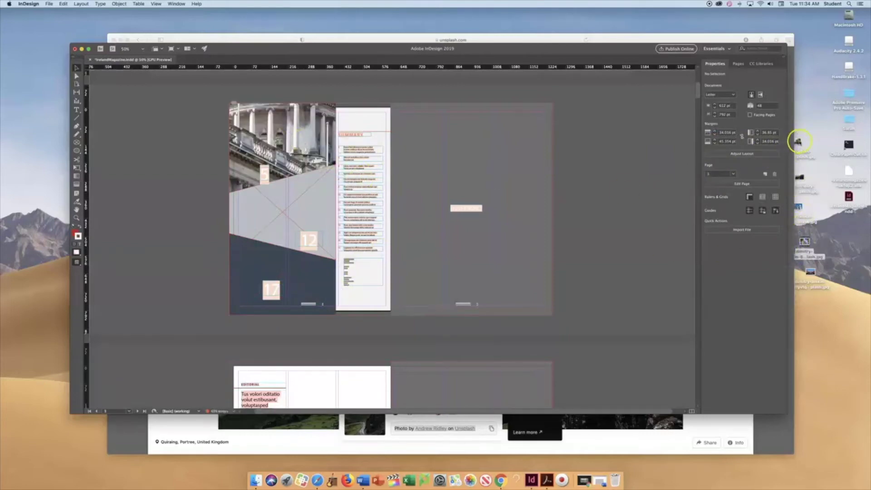
left_click_drag(800, 146, 304, 283)
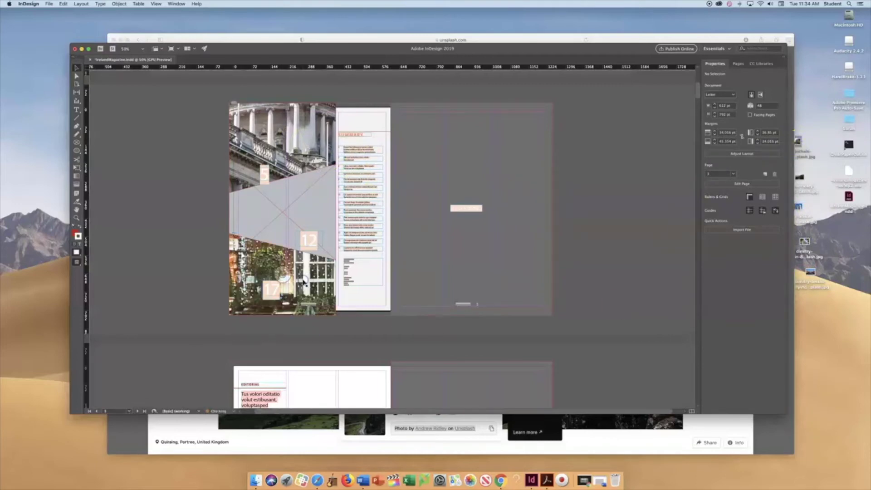
left_click(283, 275)
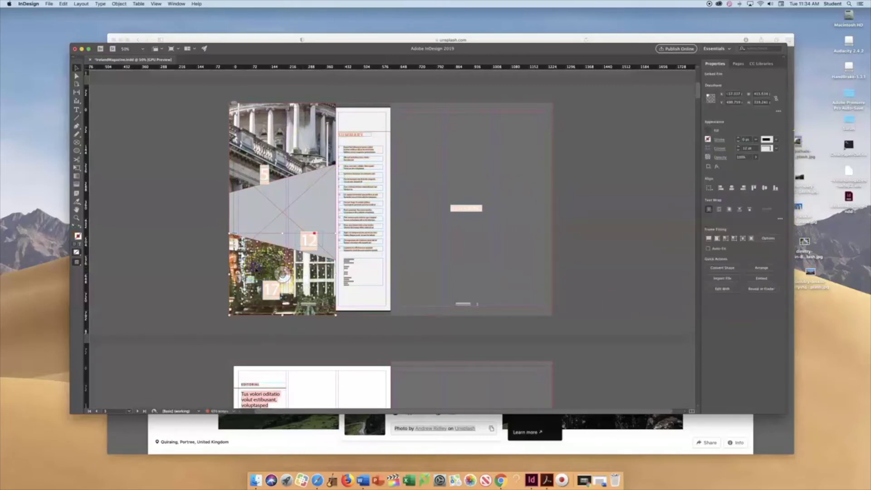
left_click(752, 239)
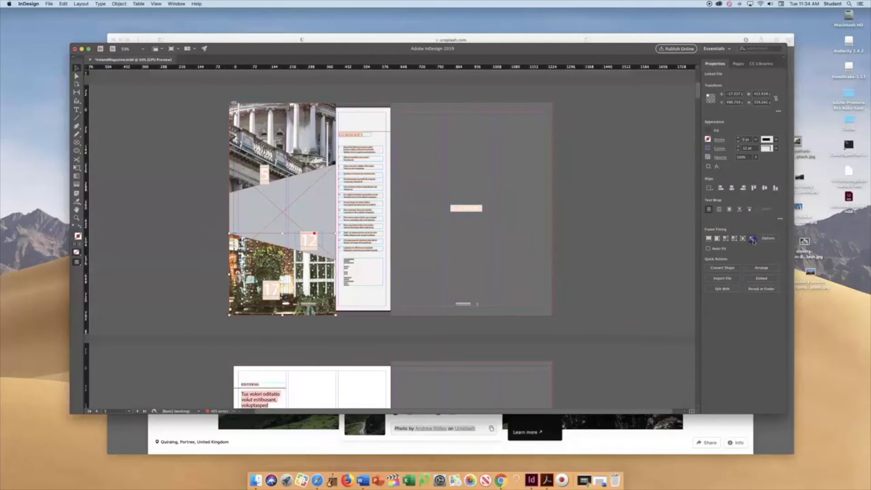
left_click(282, 148)
left_click(749, 239)
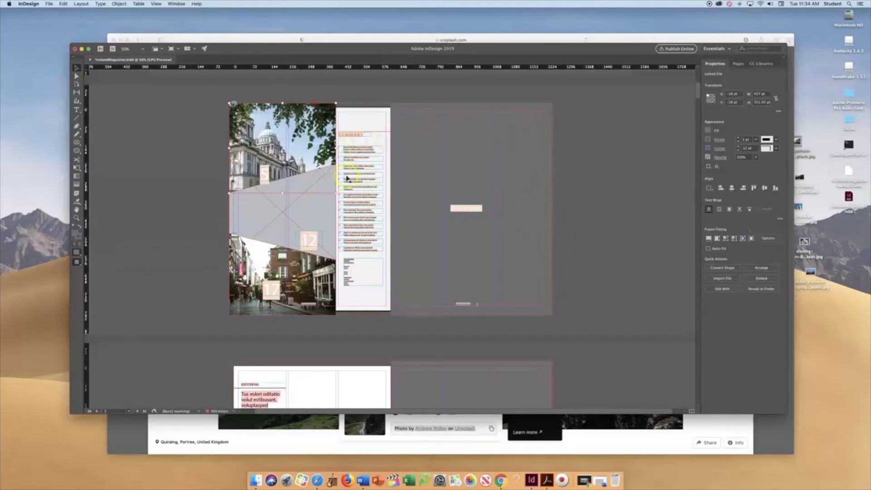
Shorten the second summary entry's placeholder text on page 2 and replace the last entry with "text".
left_click(368, 226)
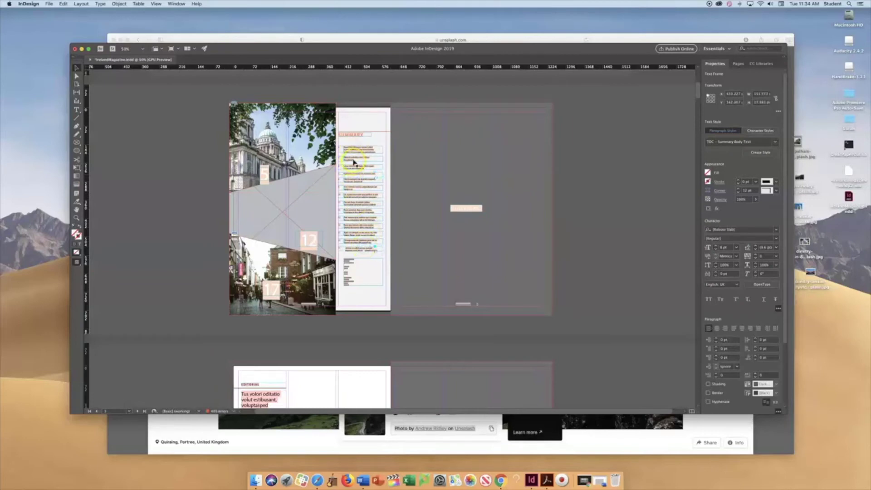
double_click(354, 162)
double_click(345, 157)
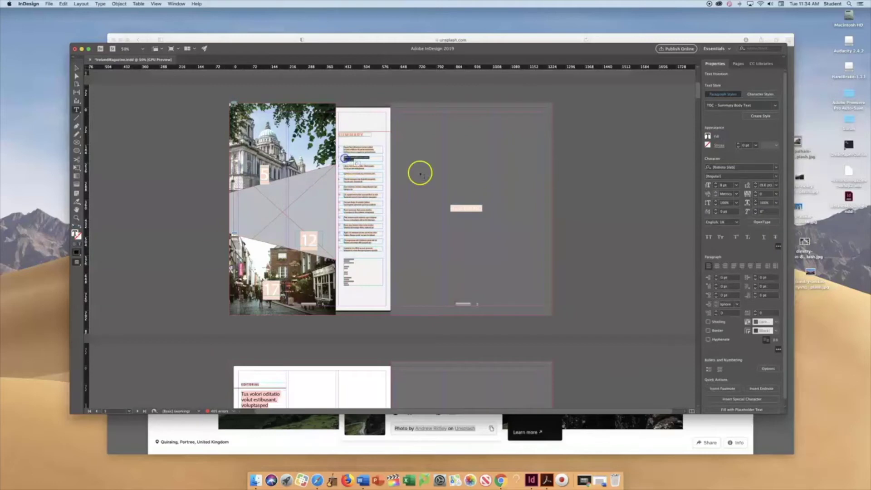
key("BackSpace")
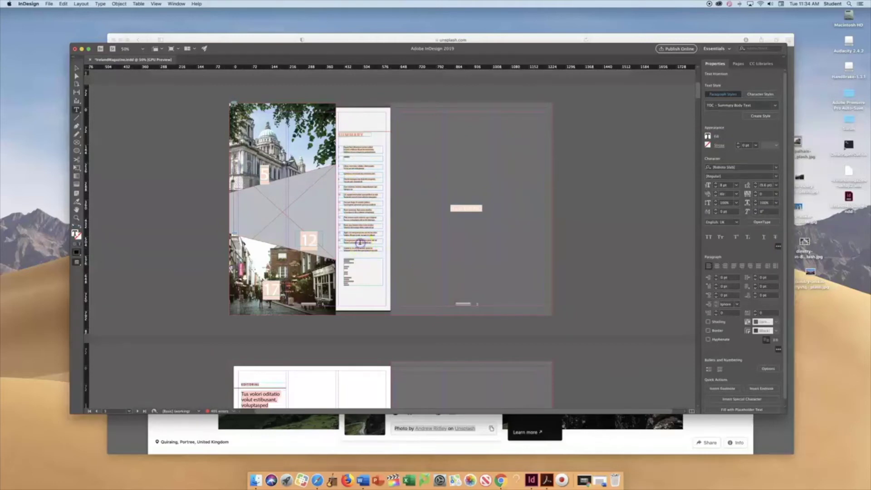
left_click_drag(381, 249, 347, 249)
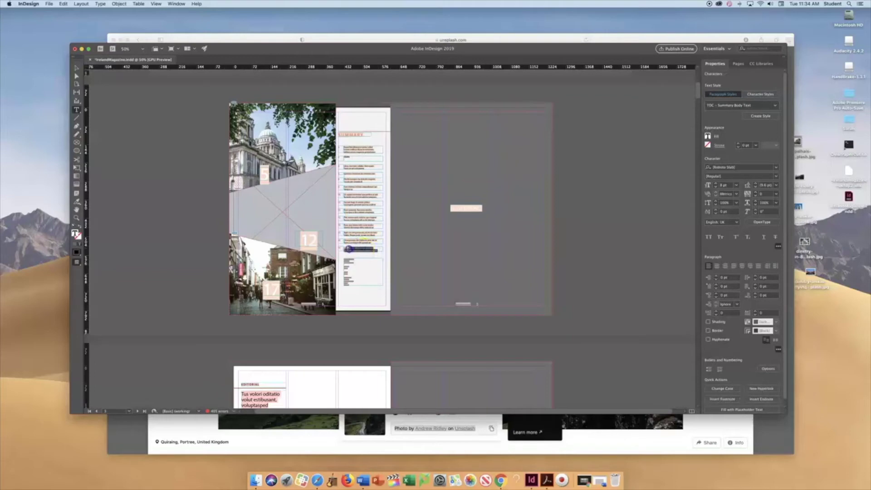
type("text")
left_click(362, 301)
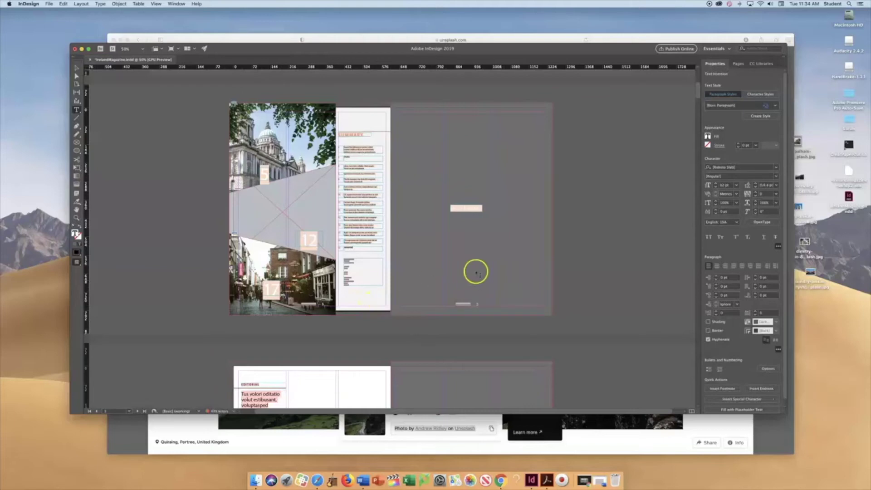
Delete page 5, the page facing the editorial, including the objects on it.
left_click_drag(708, 83, 698, 117)
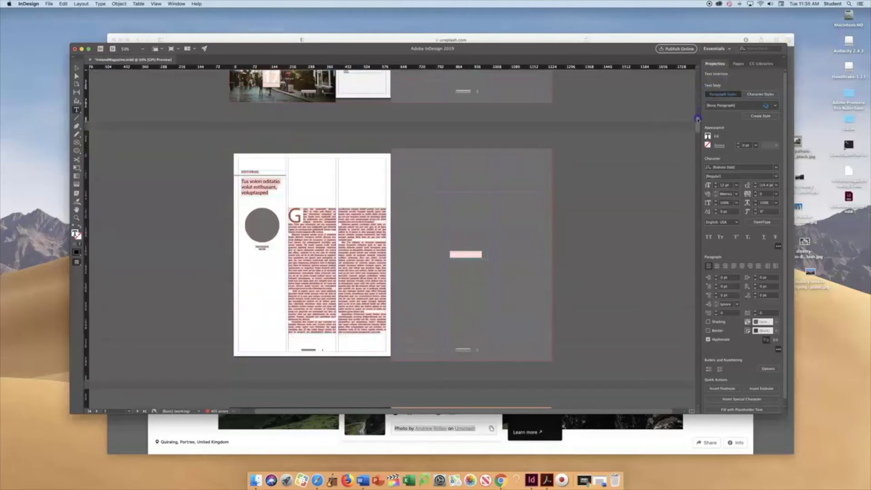
left_click_drag(698, 129, 699, 90)
left_click(737, 65)
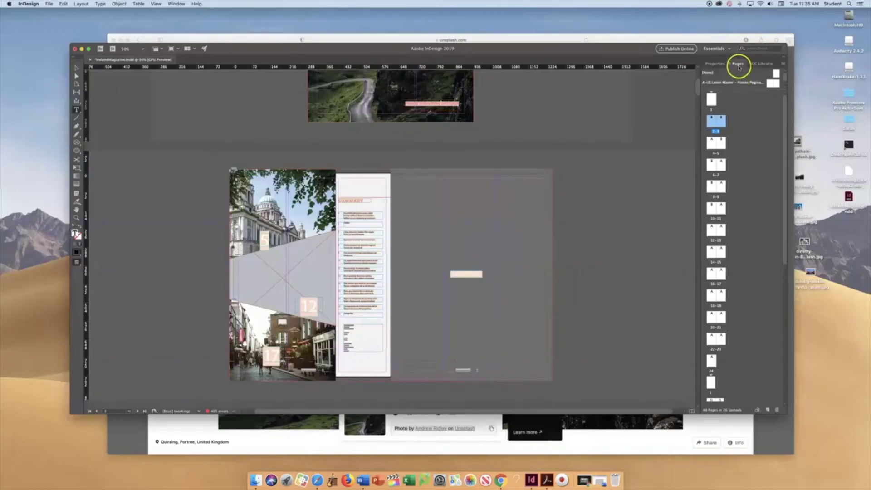
left_click(350, 203)
left_click(721, 143)
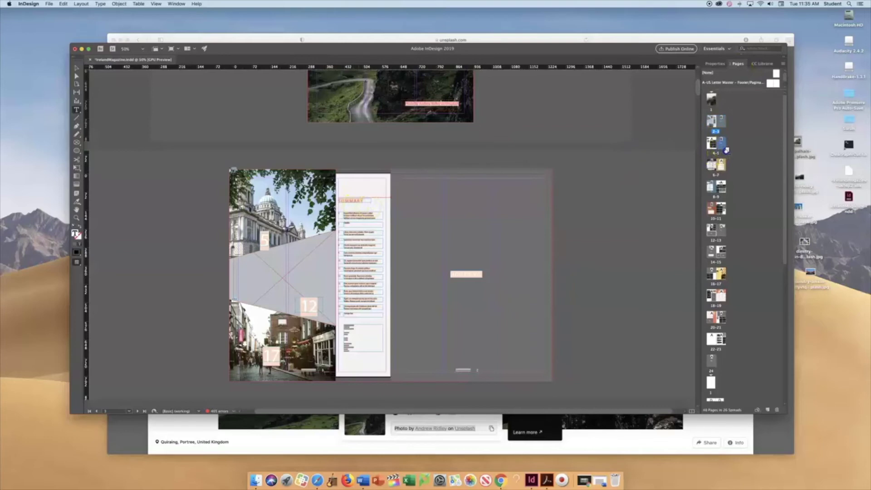
left_click(778, 411)
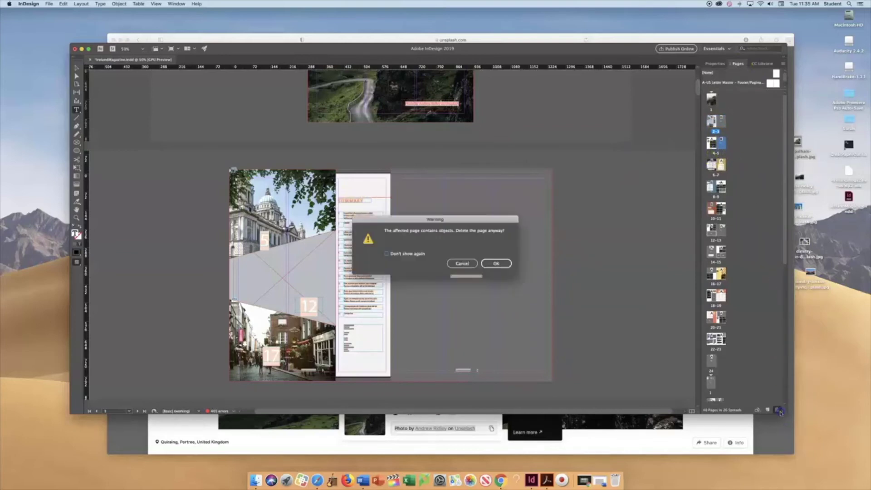
left_click(493, 264)
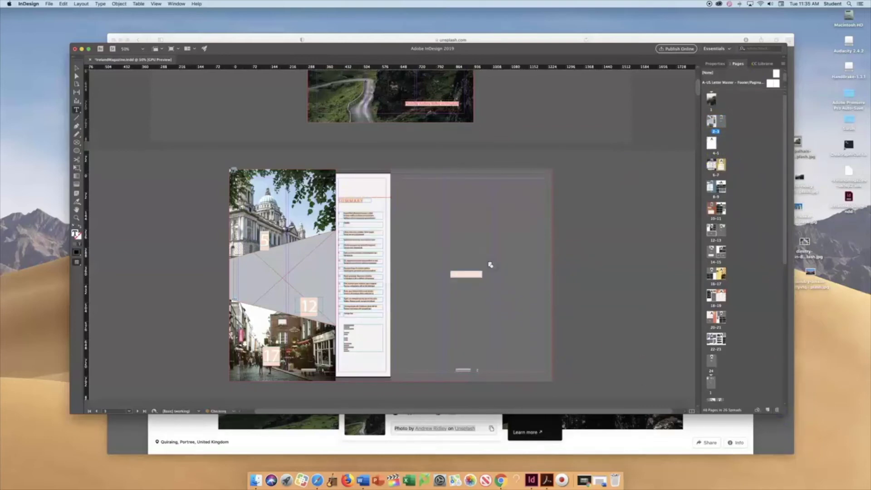
Delete page 3, the placeholder page facing the summary, along with its objects.
left_click(720, 122)
left_click(779, 410)
left_click(496, 263)
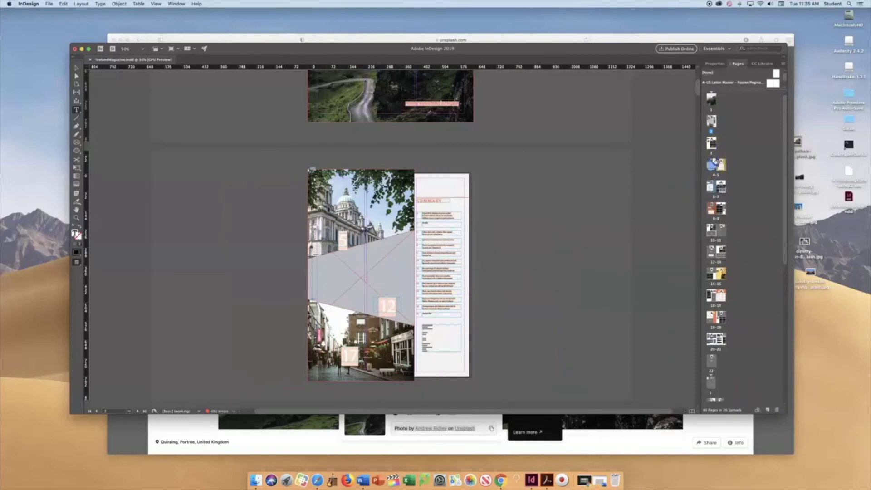
Move the text-column article page beside the summary page as a two-page spread, undoing the addition of a third page to it.
left_click_drag(718, 154, 718, 153)
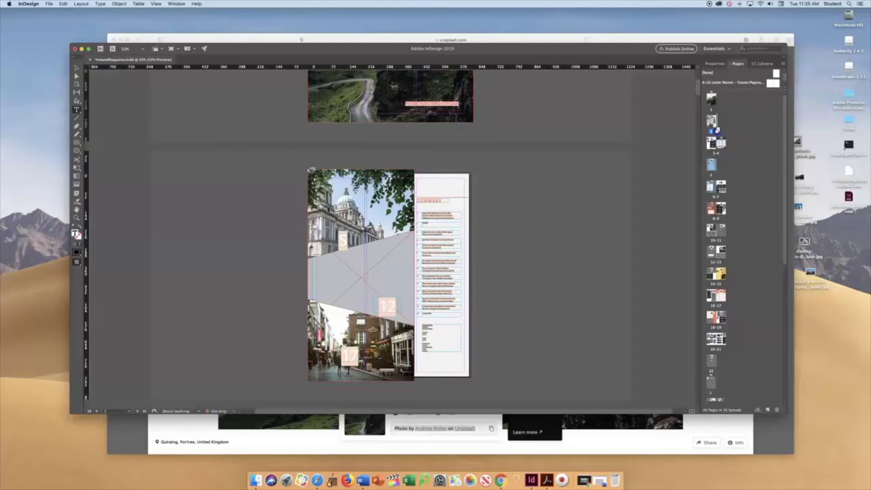
mouse_move(717, 130)
left_mouse_down()
mouse_move(723, 187)
mouse_move(718, 138)
mouse_move(727, 123)
left_mouse_up()
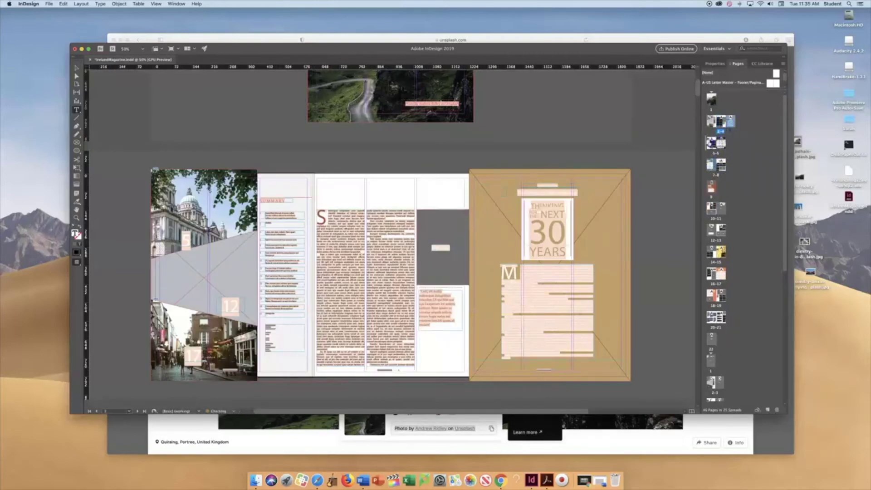
key("cmd+z")
left_click(409, 151)
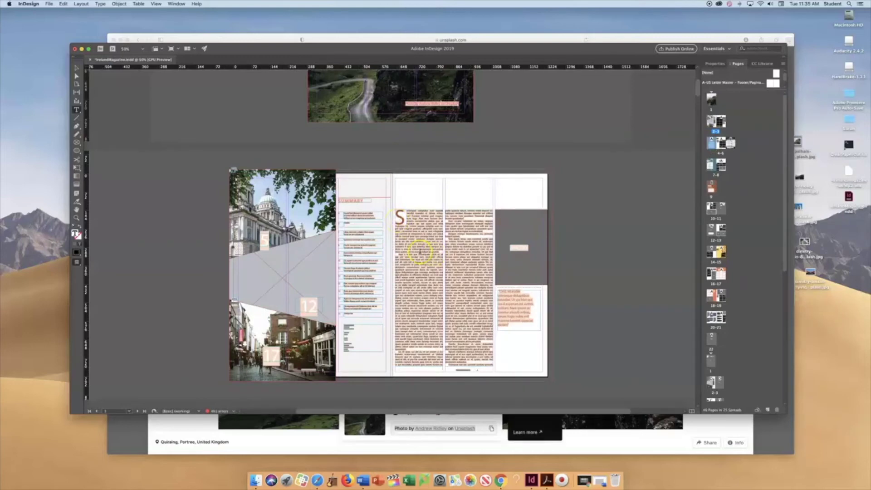
Delete the two single pages that follow spread 20–21, along with the objects they contain.
left_click(711, 341)
left_click_drag(711, 340, 777, 410)
left_click(497, 263)
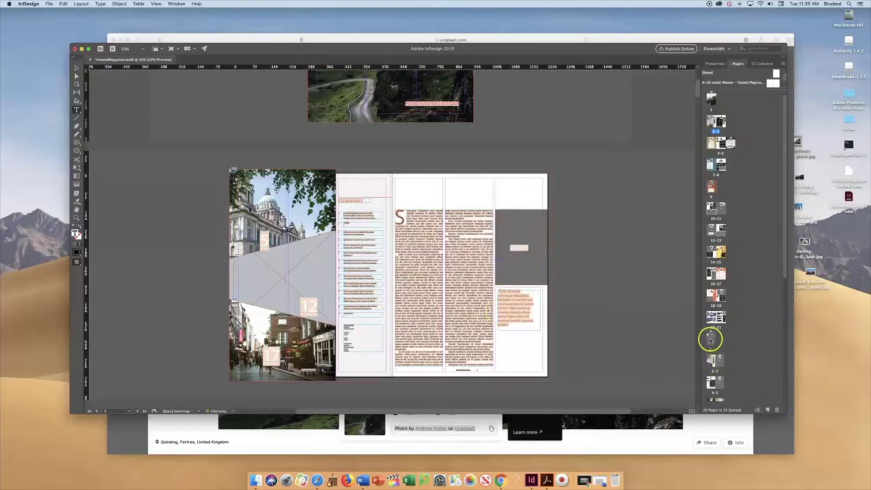
left_click_drag(763, 373, 777, 410)
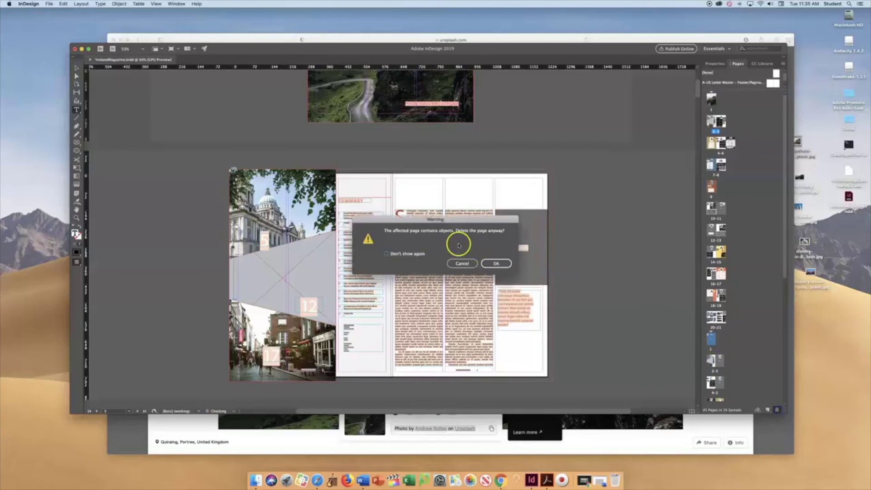
left_click(507, 263)
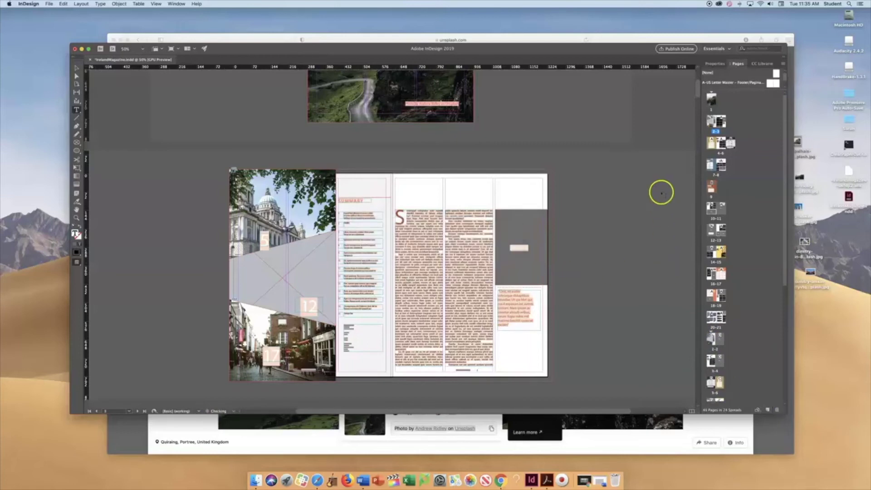
Nudge the frame of the second text column on page 3 slightly toward the gray photo placeholder.
scroll(699, 97, "down", 4)
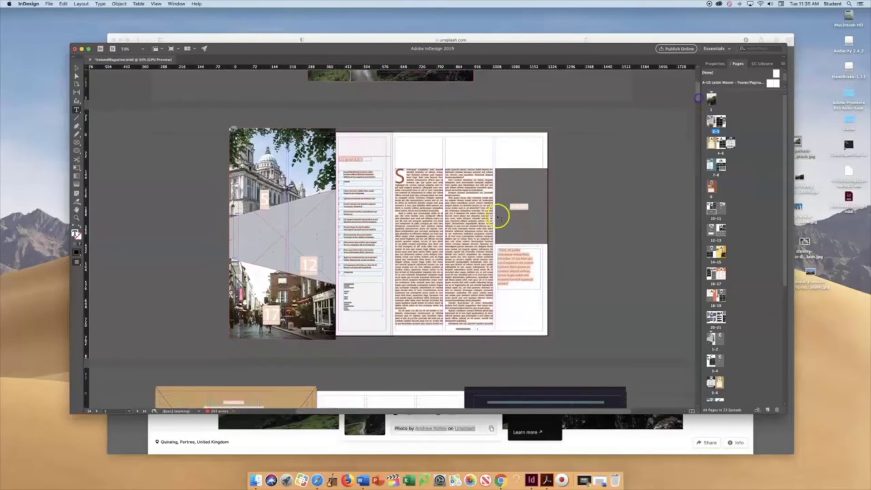
left_click(77, 68)
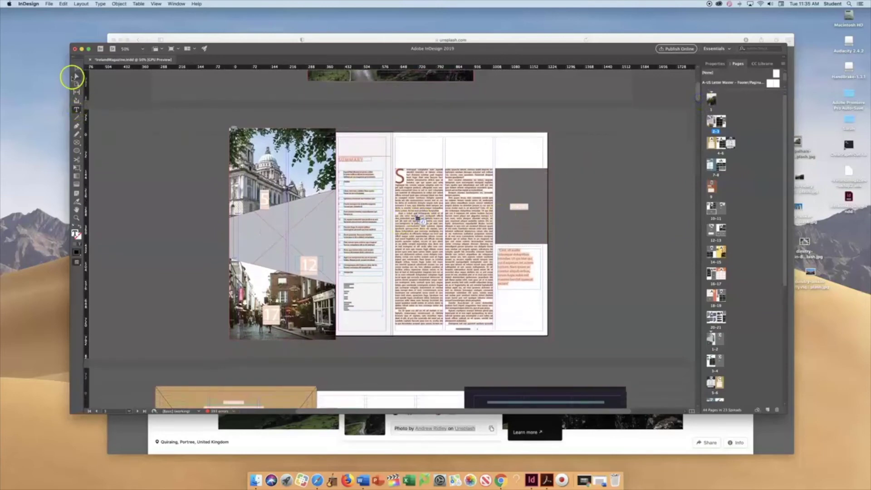
left_click(438, 292)
double_click(423, 271)
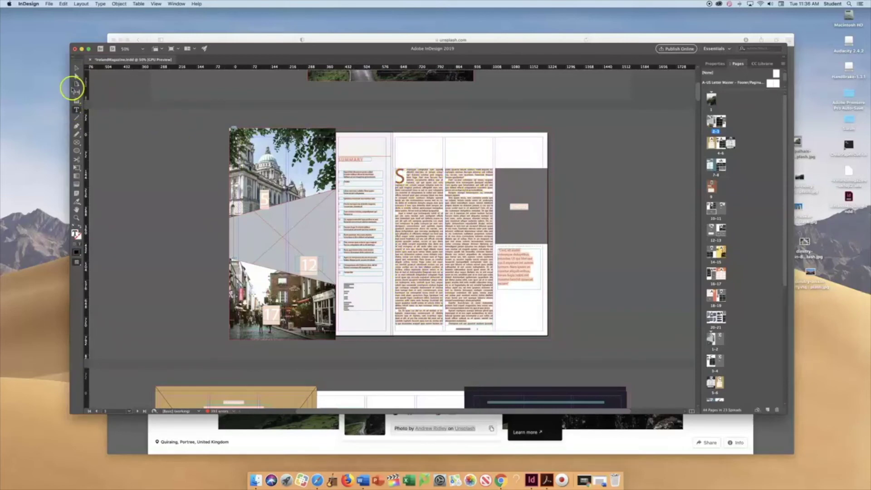
left_click(76, 69)
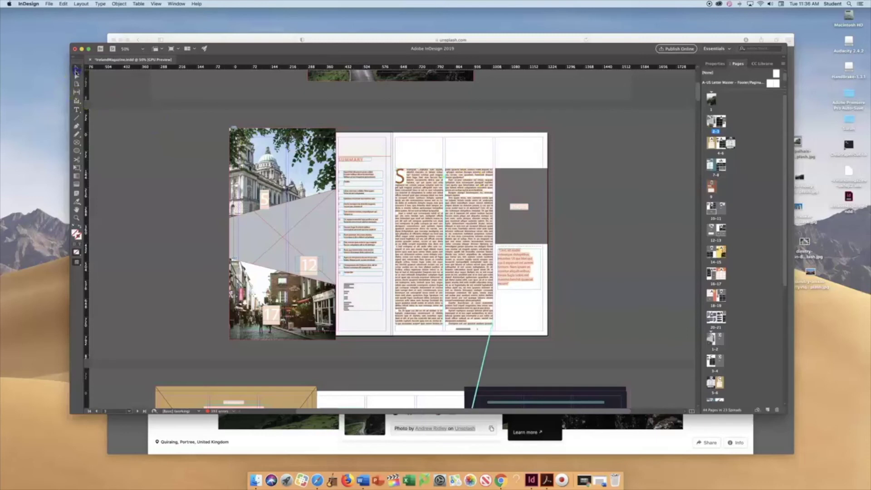
left_click_drag(455, 228, 453, 210)
left_click(405, 219)
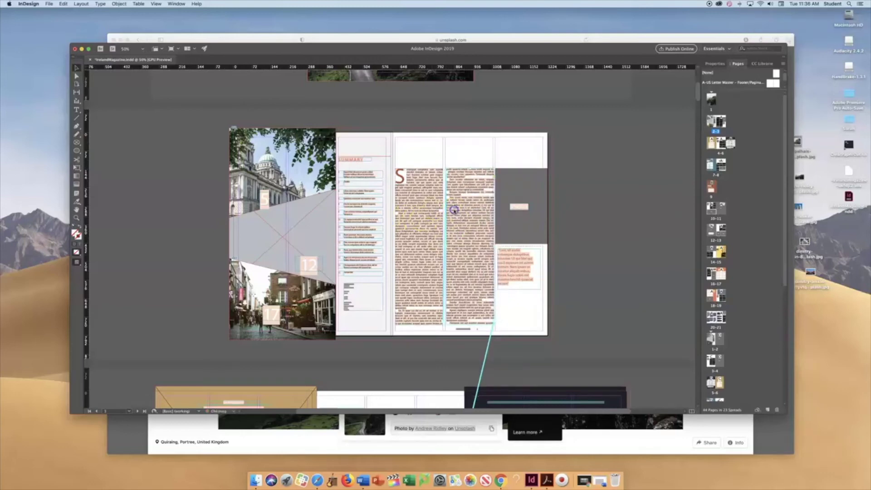
Replace the body text after the drop cap in page 3's two columns with all the lorem ipsum text copied from the open Word document.
double_click(423, 209)
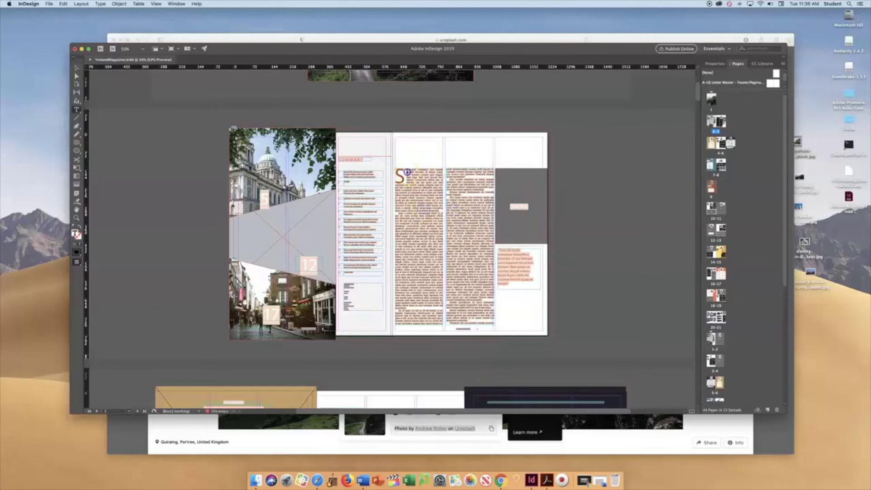
left_click_drag(407, 172, 490, 324)
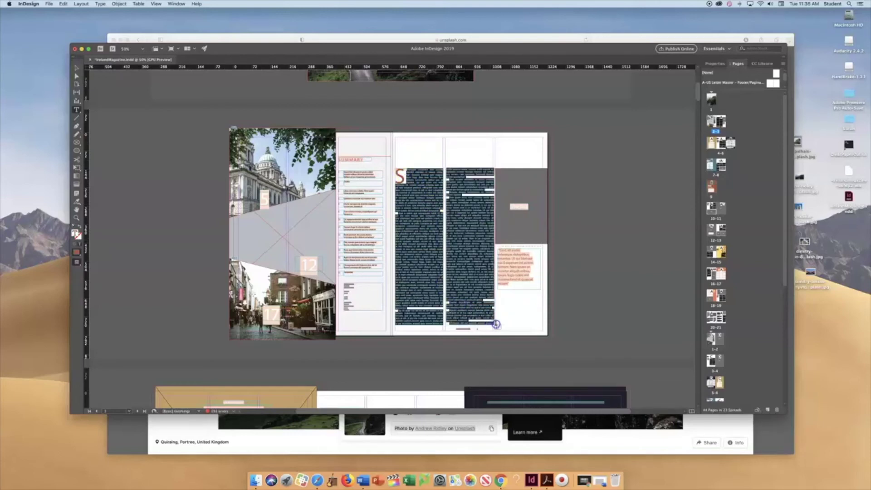
left_click(363, 480)
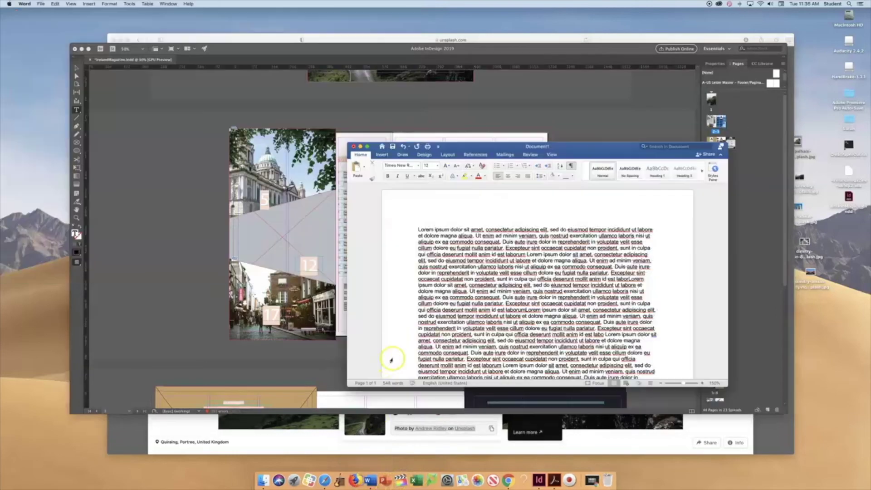
left_click_drag(414, 228, 625, 369)
right_click(494, 270)
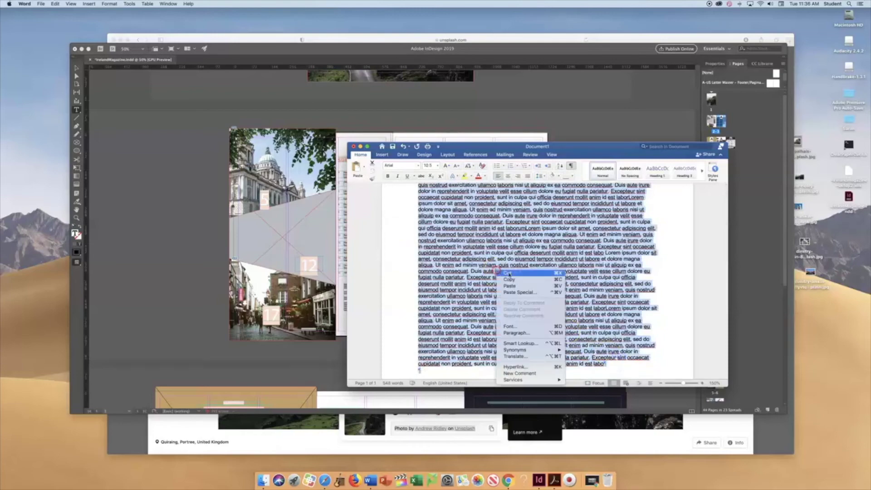
left_click(508, 281)
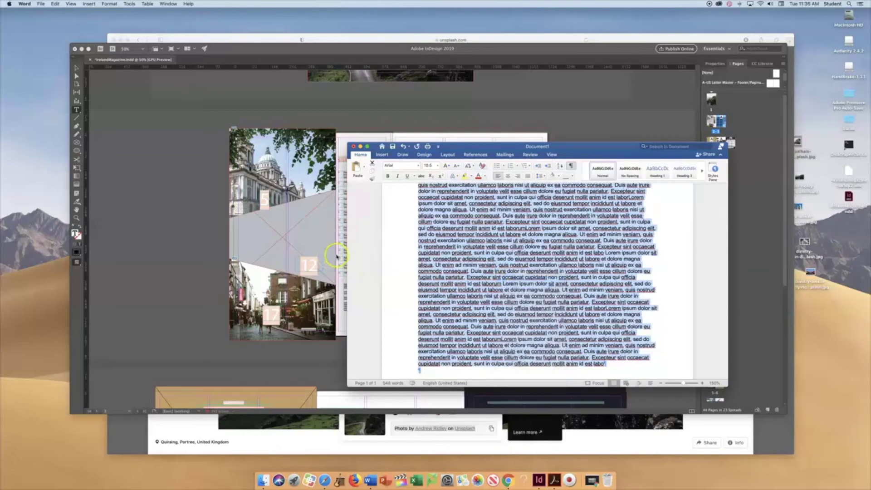
left_click(336, 256)
right_click(430, 236)
left_click(443, 255)
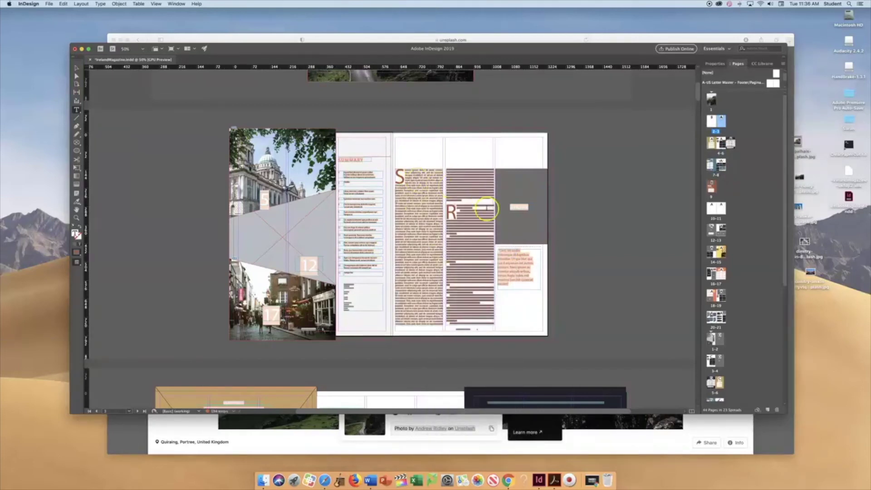
left_click(492, 293)
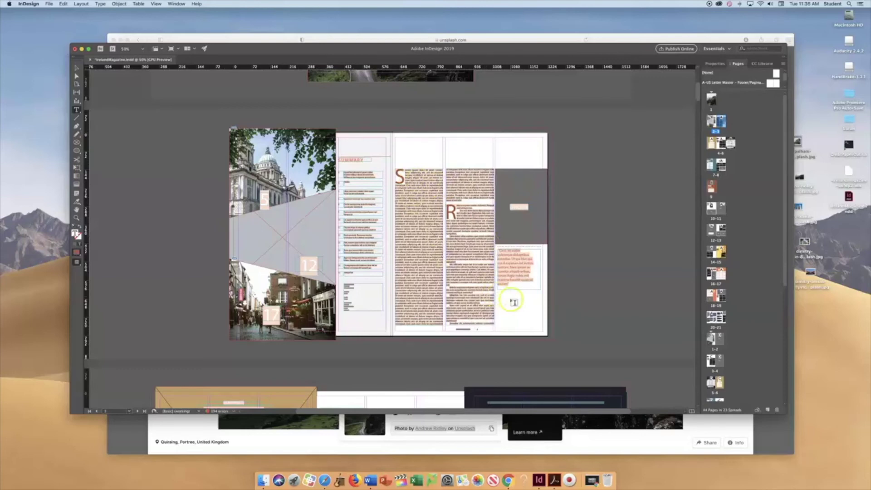
Place the desktop photo of the Ferris wheel and green dome in page 3's gray frame and delete the frame's placeholder label.
scroll(513, 302, "down", 1)
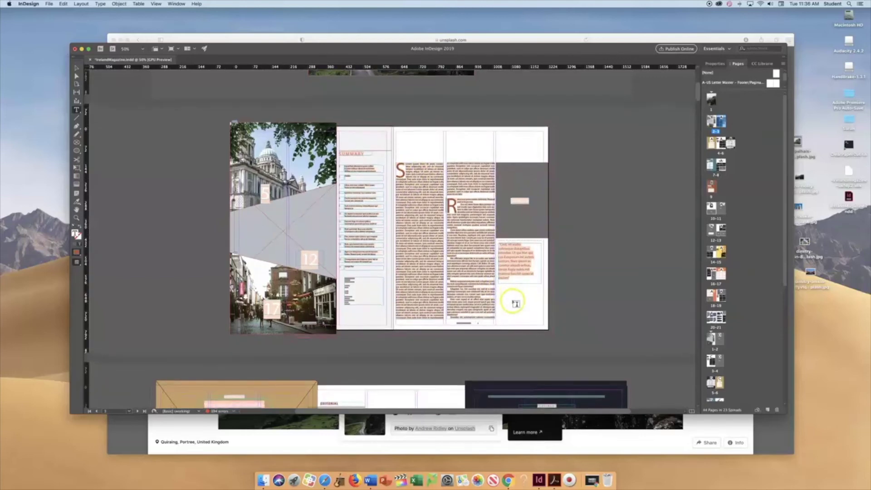
left_click_drag(801, 208, 516, 215)
left_click(77, 68)
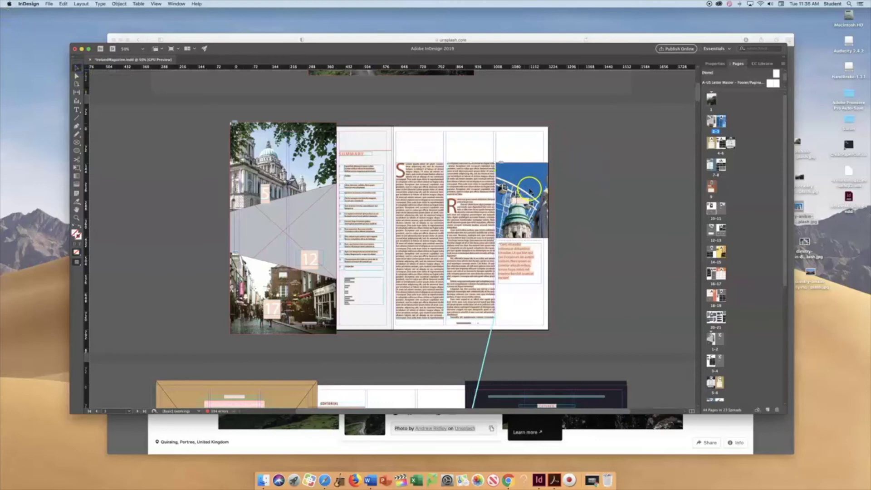
left_click(519, 199)
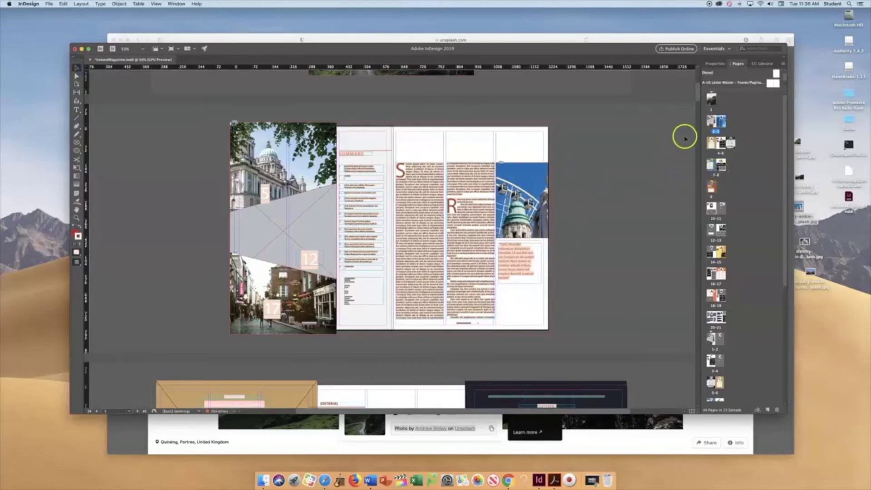
Move the editorial page out of the three-page spread 4–6 so it pairs with the single red page as a spread.
left_click_drag(696, 85, 698, 97)
left_click(722, 144)
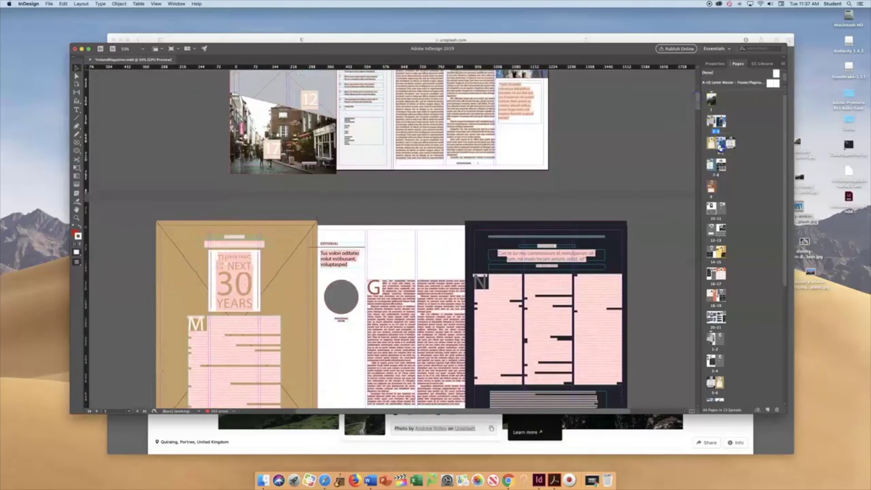
scroll(698, 95, "up", 6)
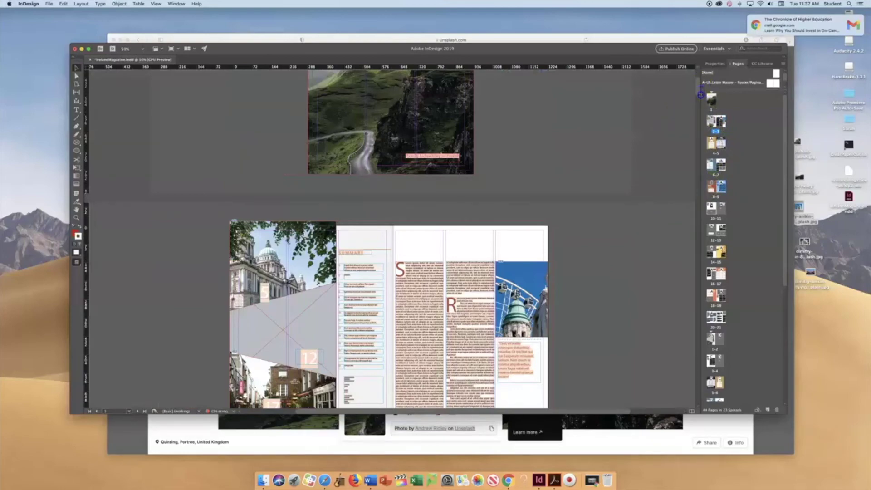
scroll(699, 93, "down", 5)
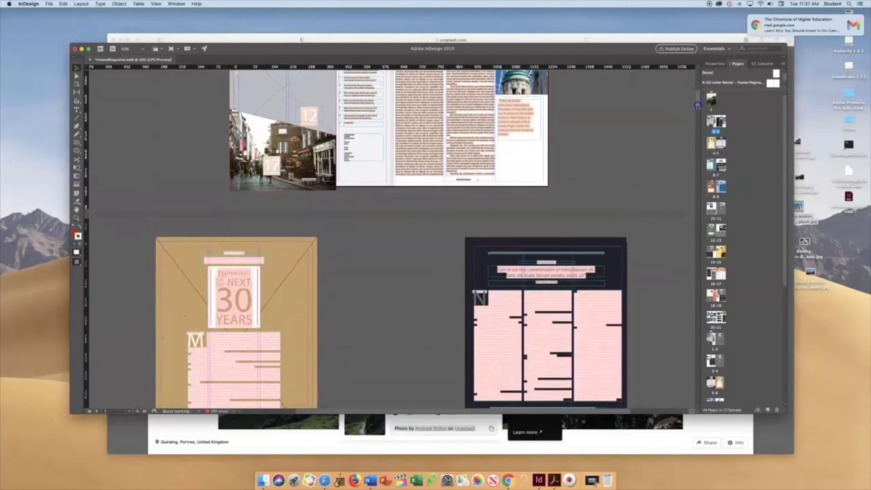
scroll(697, 105, "up", 5)
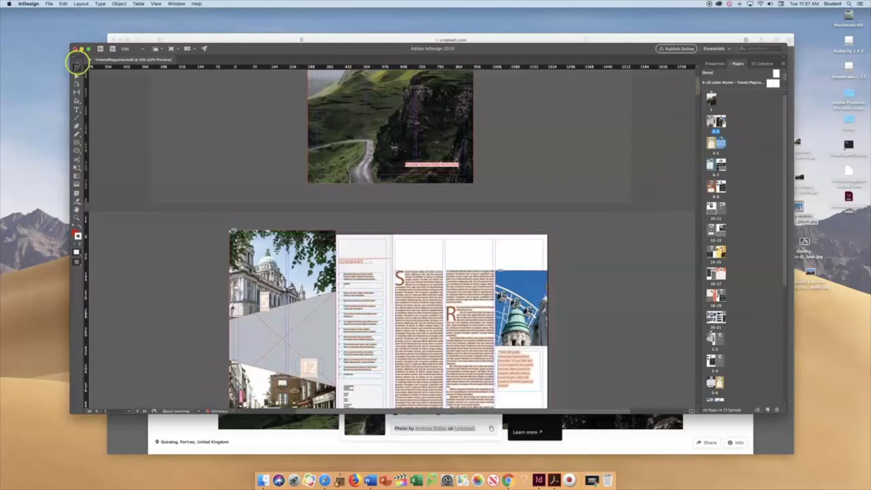
left_click_drag(700, 85, 699, 105)
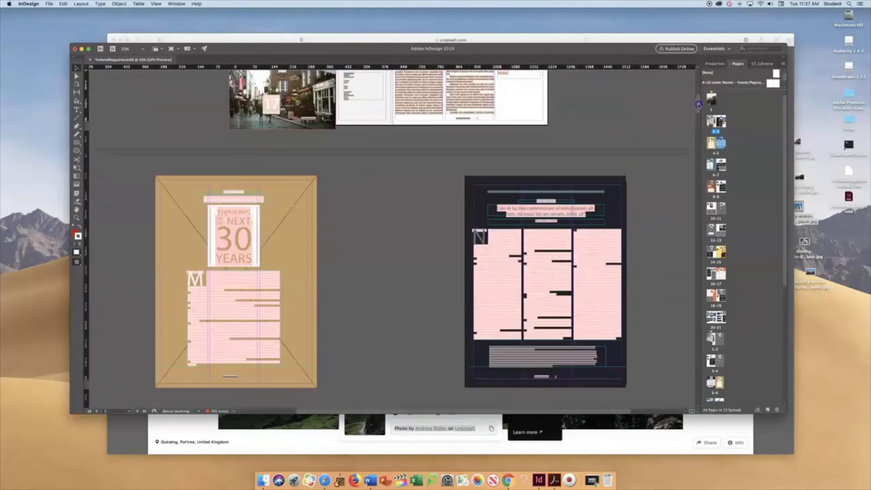
Try moving the dark page's background rectangle into the gap beside the tan page on spread 4–5, and undo the changes.
left_click_drag(485, 224, 340, 226)
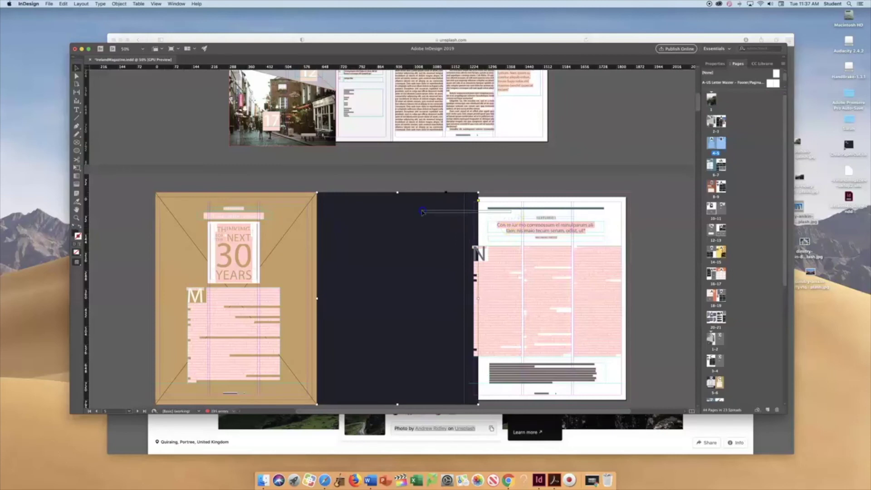
key("super+z")
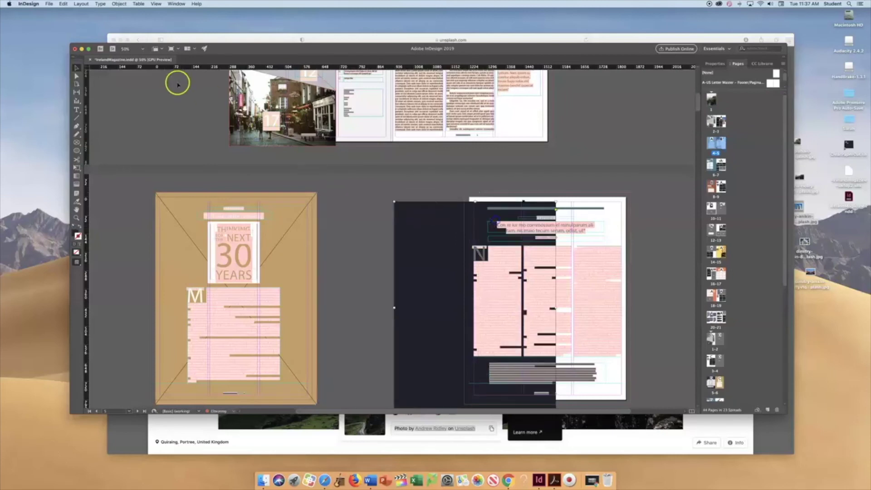
left_click(64, 4)
left_click(68, 12)
left_click(63, 4)
left_click(66, 12)
left_click(64, 4)
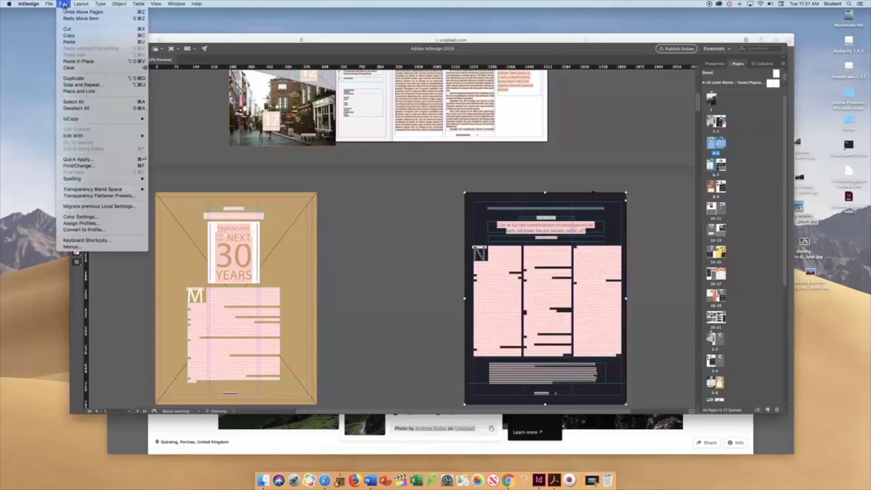
left_click(66, 11)
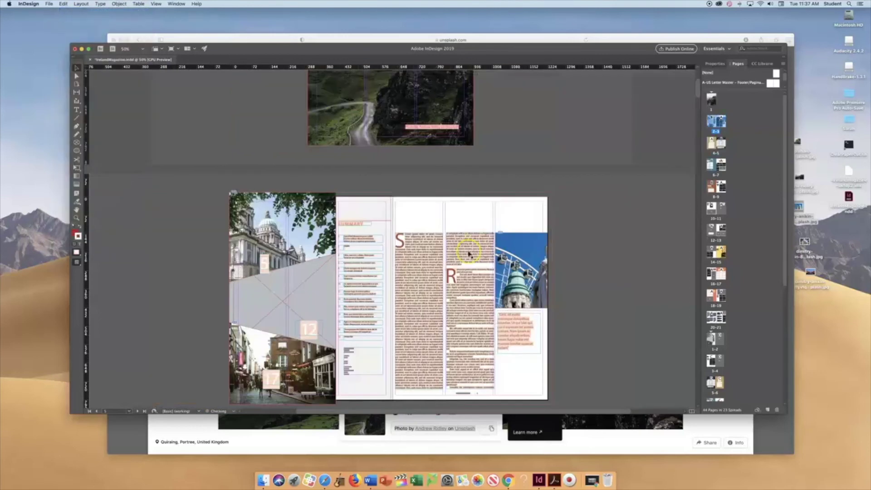
Save the magazine document.
left_click(462, 264)
scroll(460, 259, "down", 3)
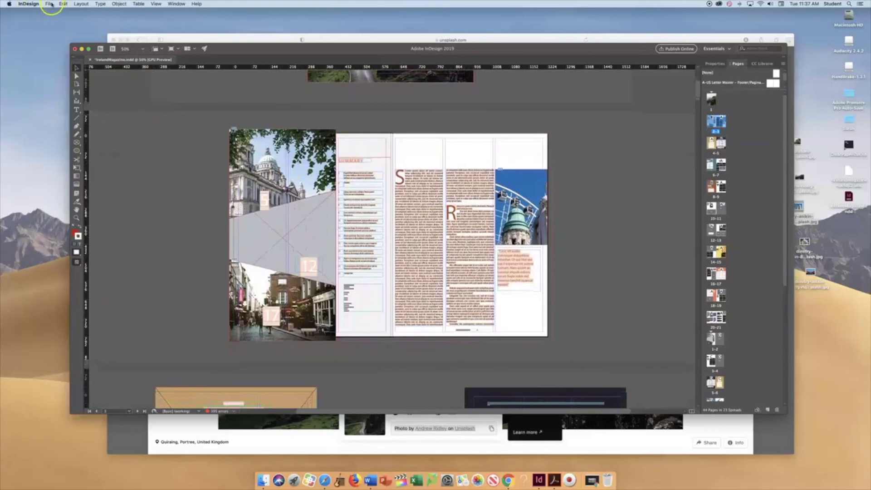
left_click(50, 4)
left_click(64, 49)
left_click(453, 99)
Start exporting the magazine to the Desktop as IrelandMagazine in Adobe PDF (Print) format.
left_click(46, 4)
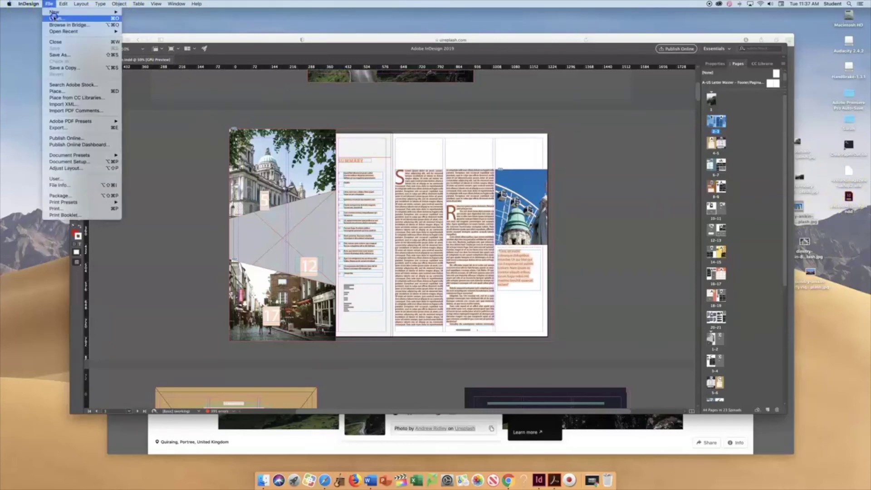
left_click(59, 127)
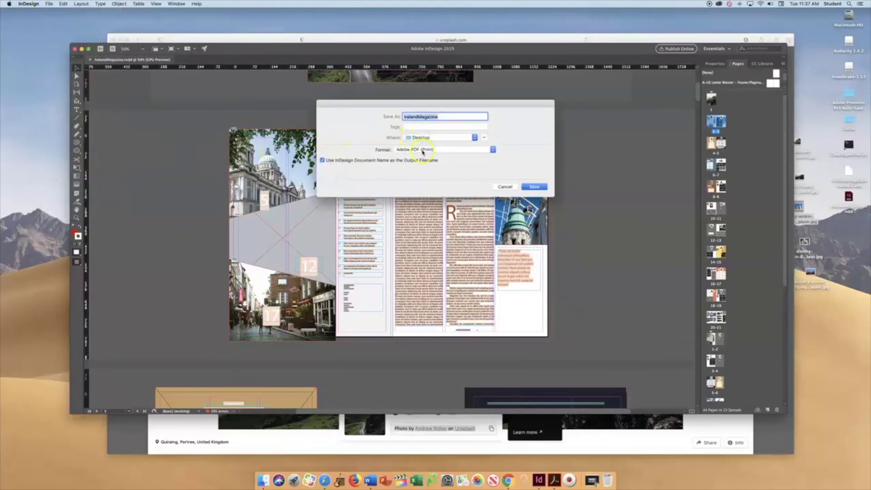
left_click(543, 190)
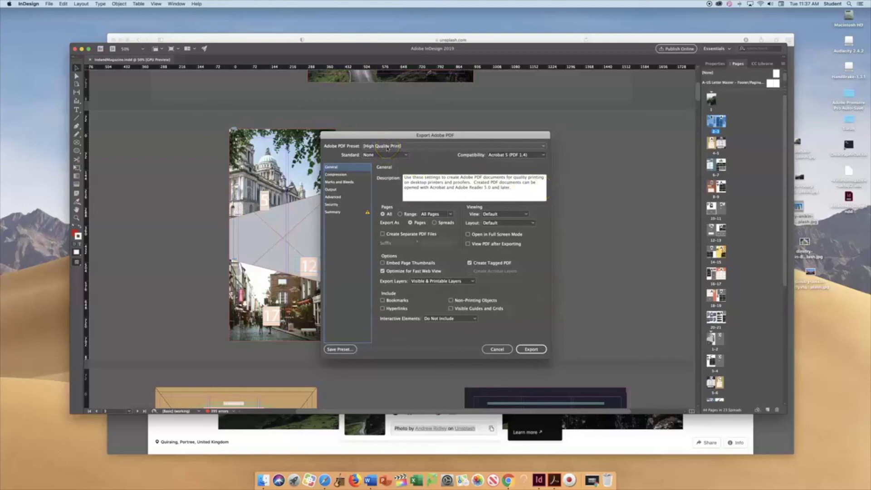
Try the Press Quality preset for the PDF export and settle on Smallest File Size.
left_click(387, 146)
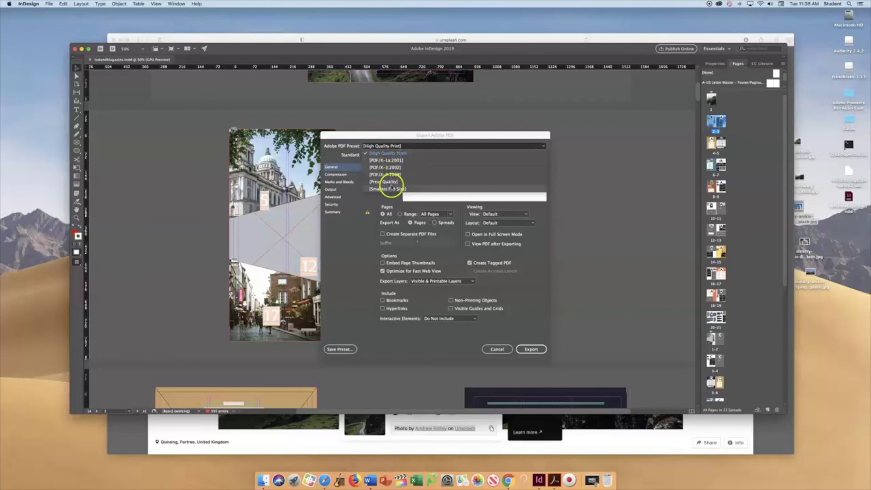
left_click(391, 182)
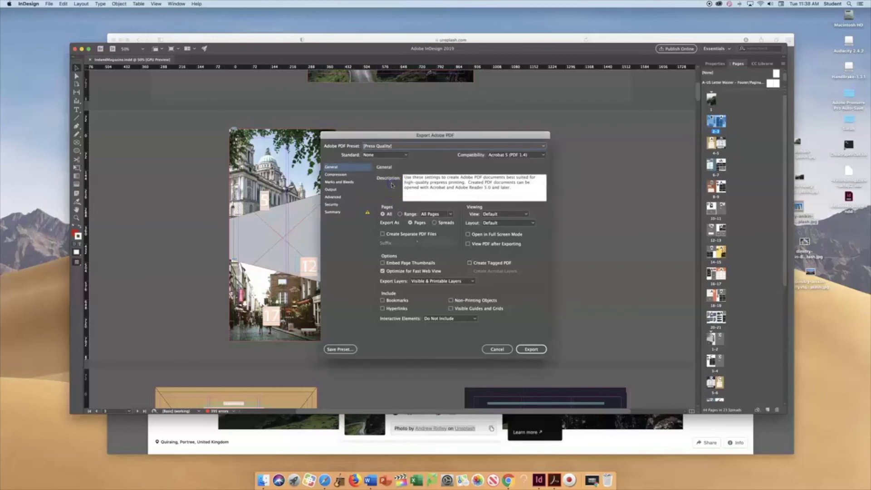
left_click(397, 147)
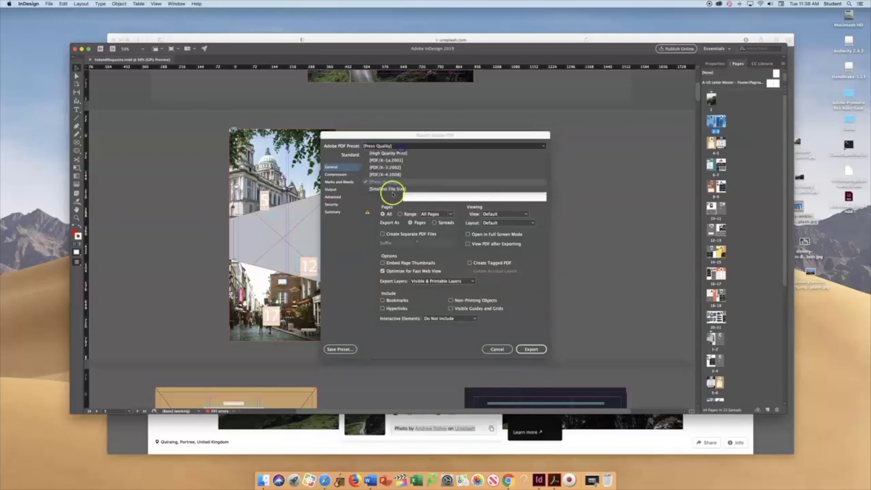
left_click(395, 190)
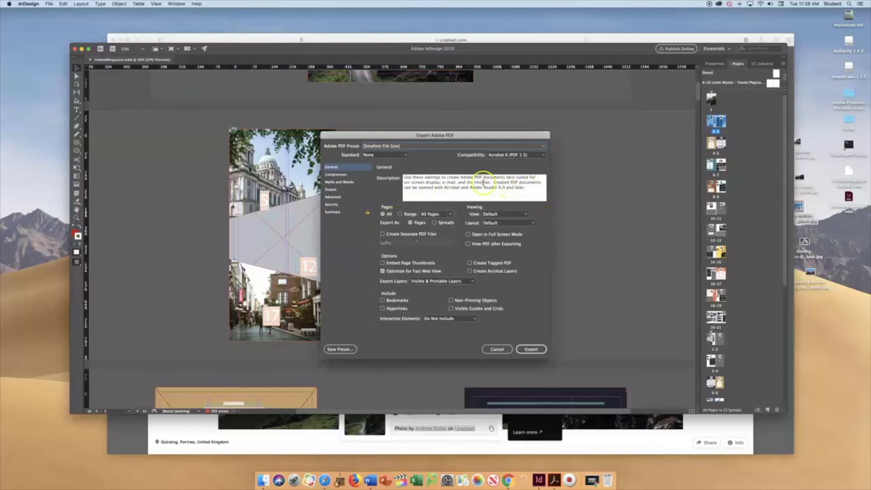
Export the PDF with the current settings, accepting the missing fonts and the transparency blend space mismatch.
left_click(527, 350)
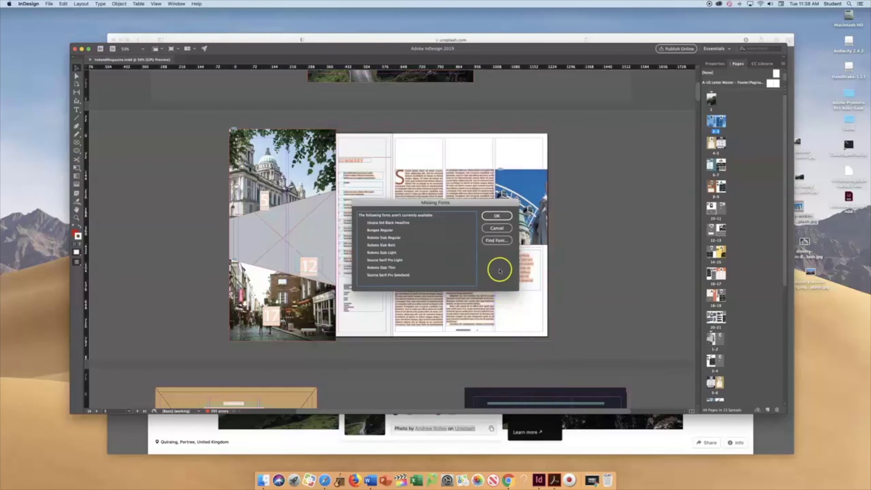
left_click(496, 216)
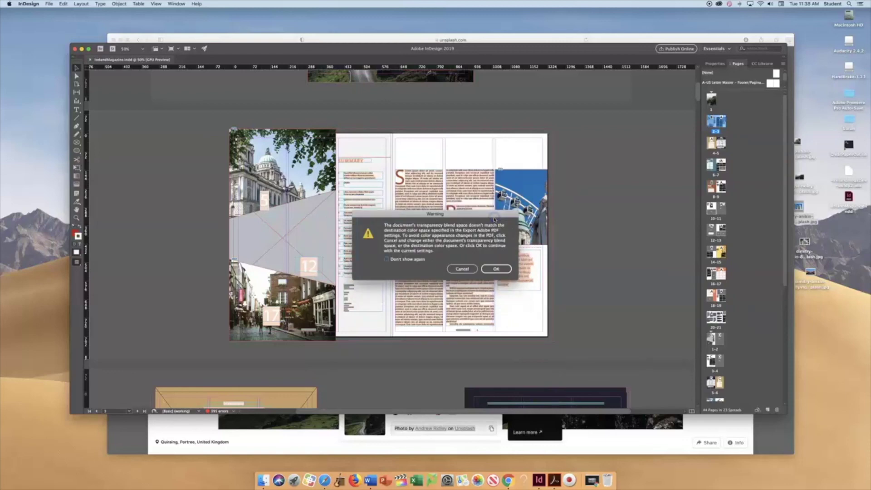
left_click(491, 268)
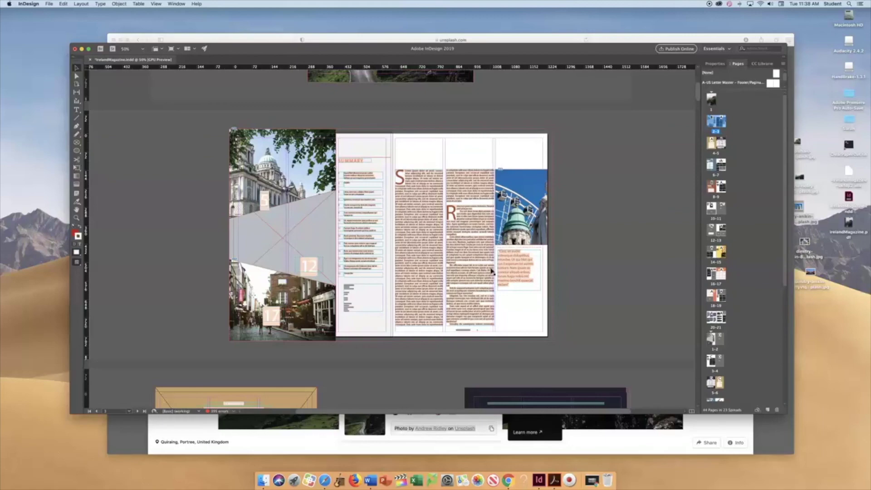
Minimize the browser window and the magazine's InDesign window to uncover the exported file on the Desktop.
left_click(397, 35)
left_click(121, 40)
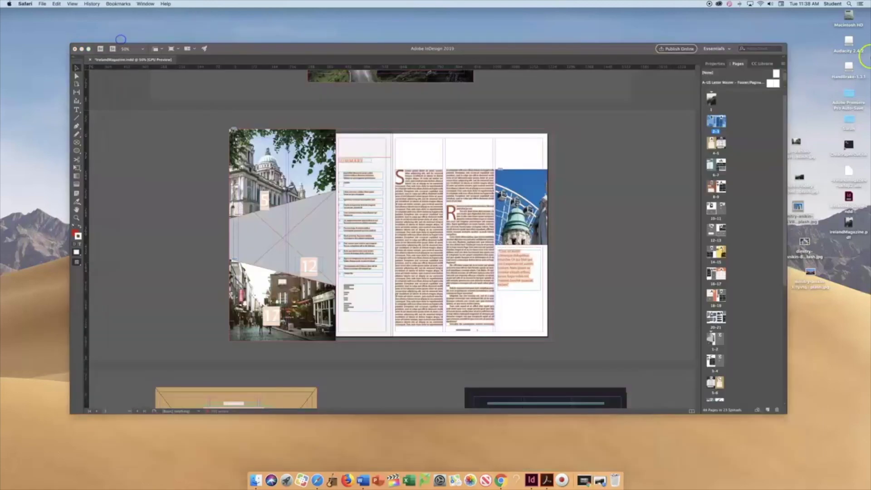
left_click(624, 44)
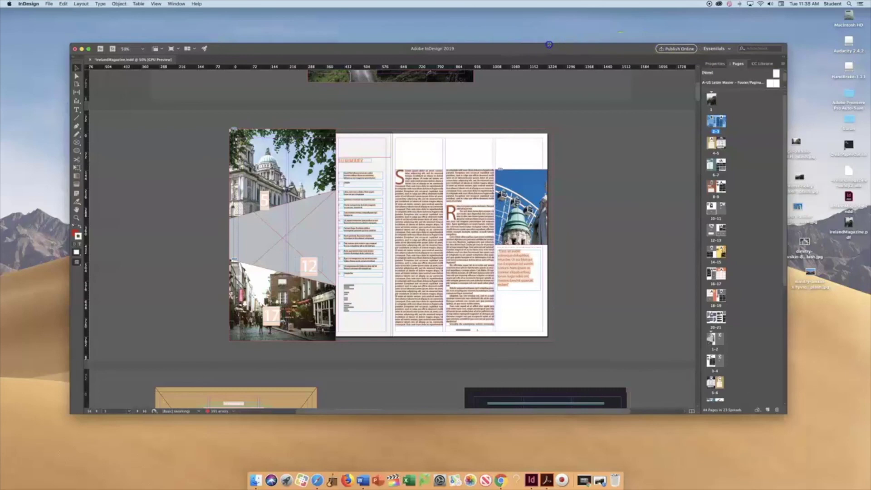
left_click(482, 40)
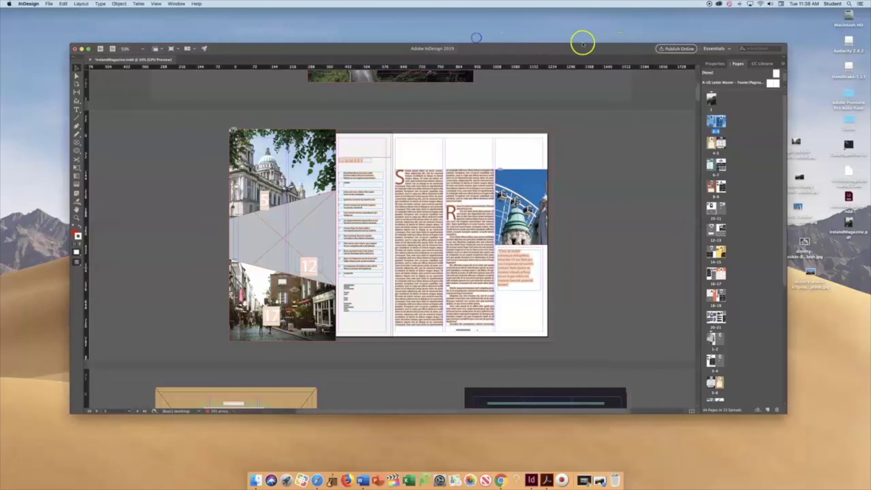
left_click(83, 49)
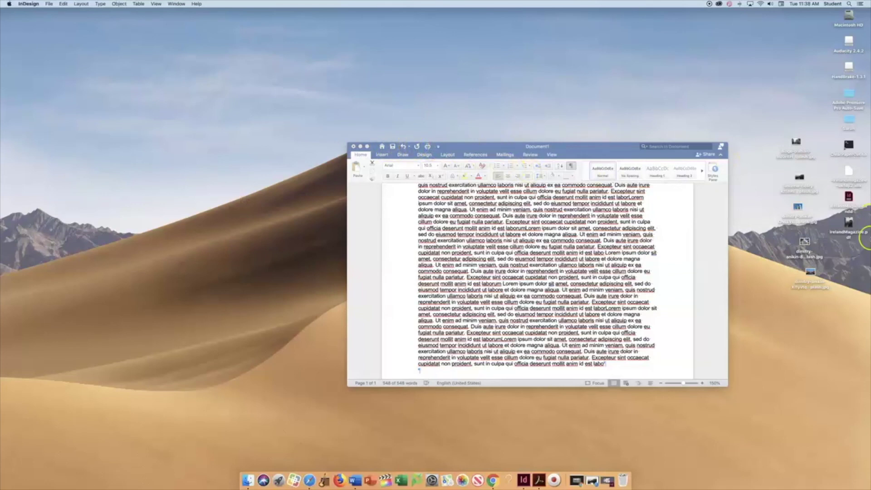
Open the exported IrelandMagazine PDF from the Desktop in Acrobat and look through its pages, returning to the cover.
double_click(848, 223)
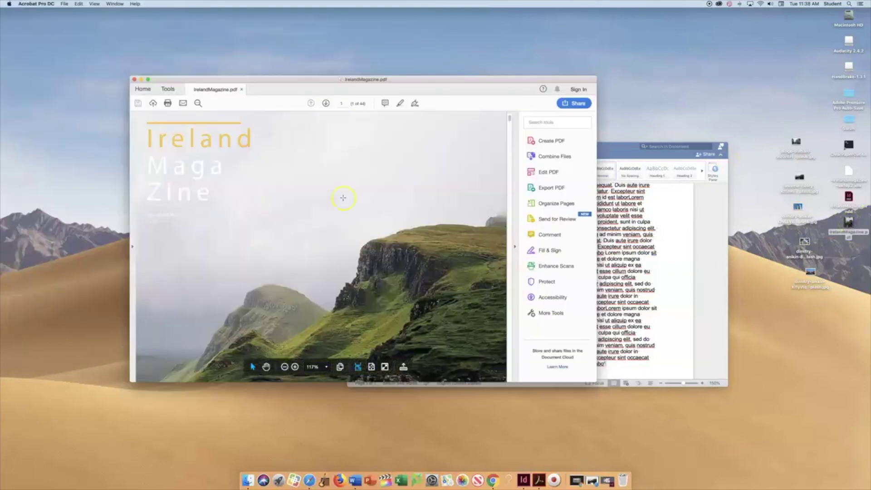
scroll(305, 224, "down", 2)
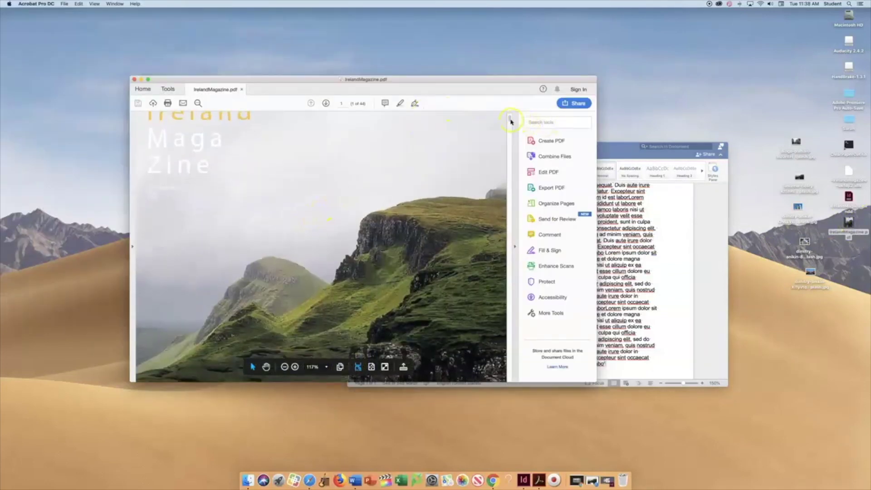
mouse_move(510, 120)
left_mouse_down()
mouse_move(506, 150)
mouse_move(506, 119)
left_mouse_up()
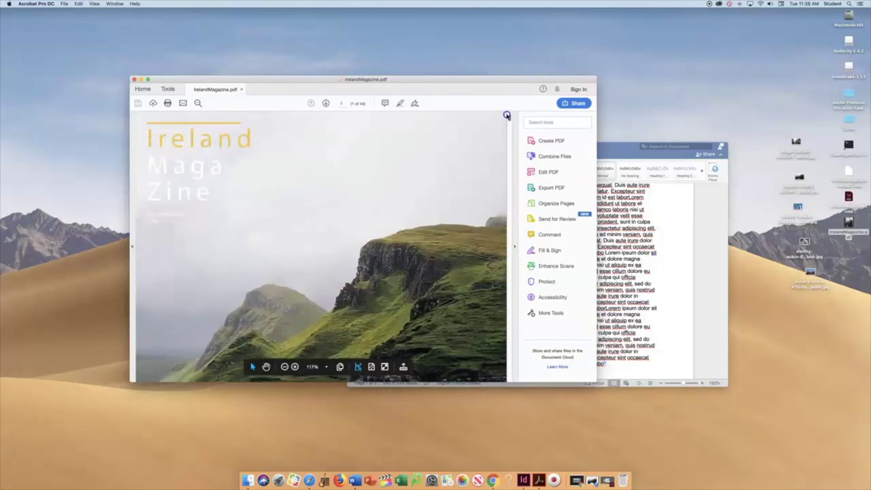